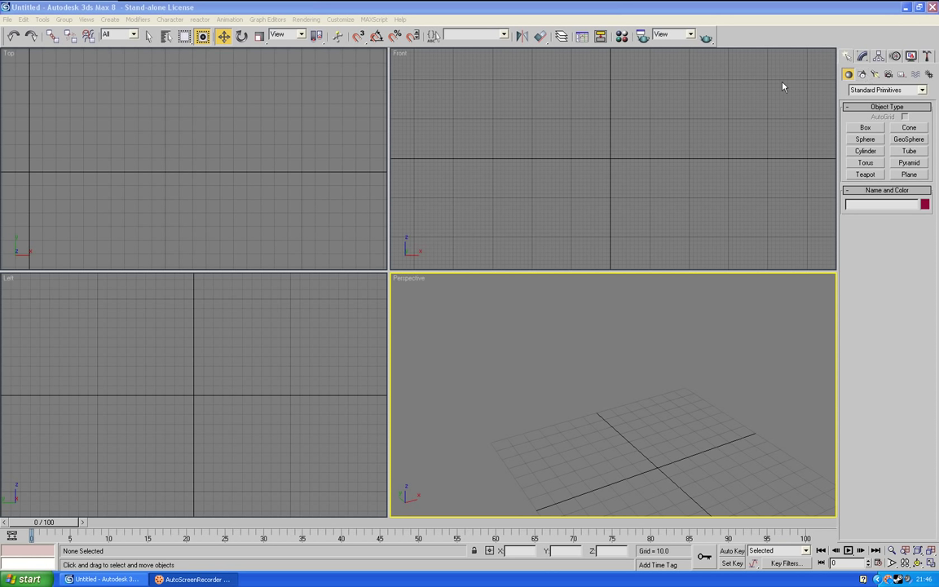
Step: Start the Line spline tool with 3D snapping to grid points turned on, ready in the Front view
click(448, 7)
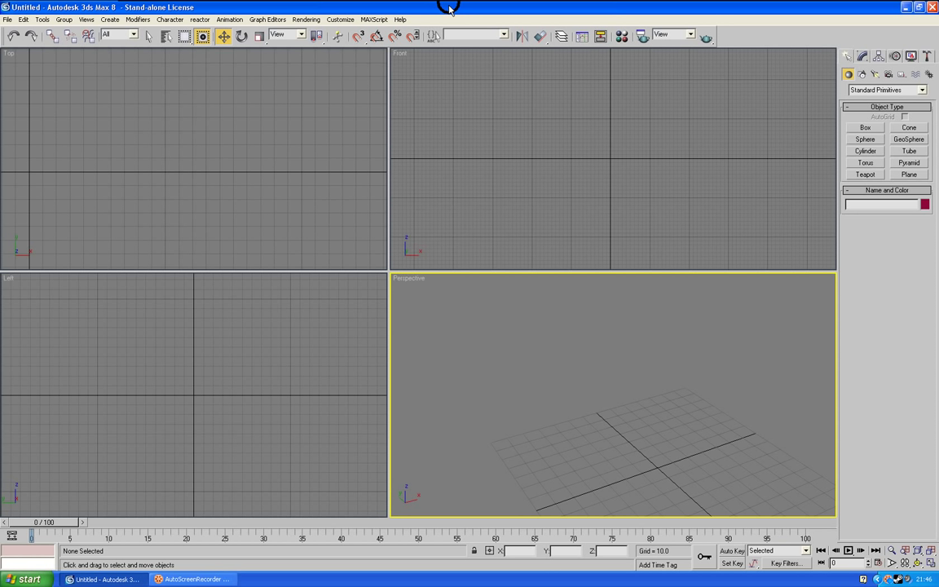
click(862, 75)
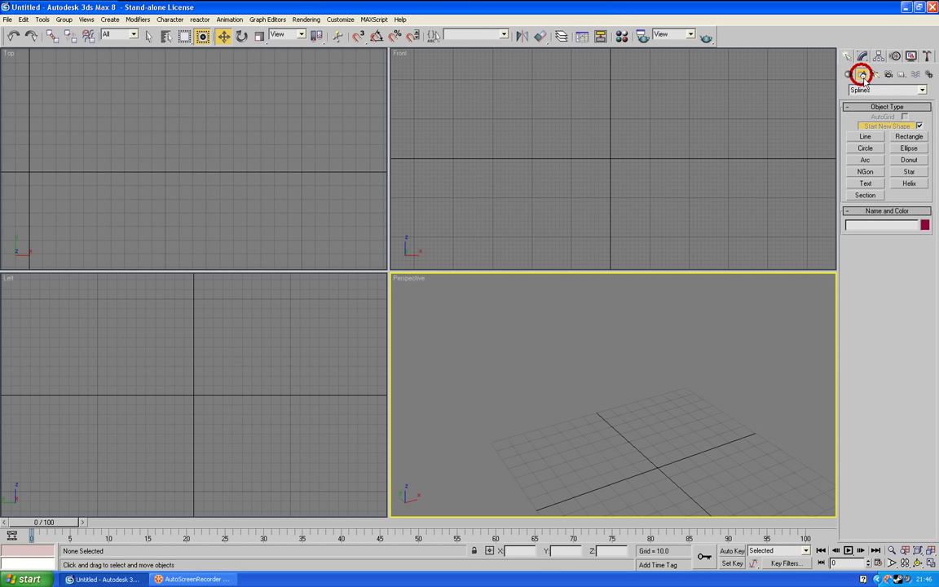
click(870, 135)
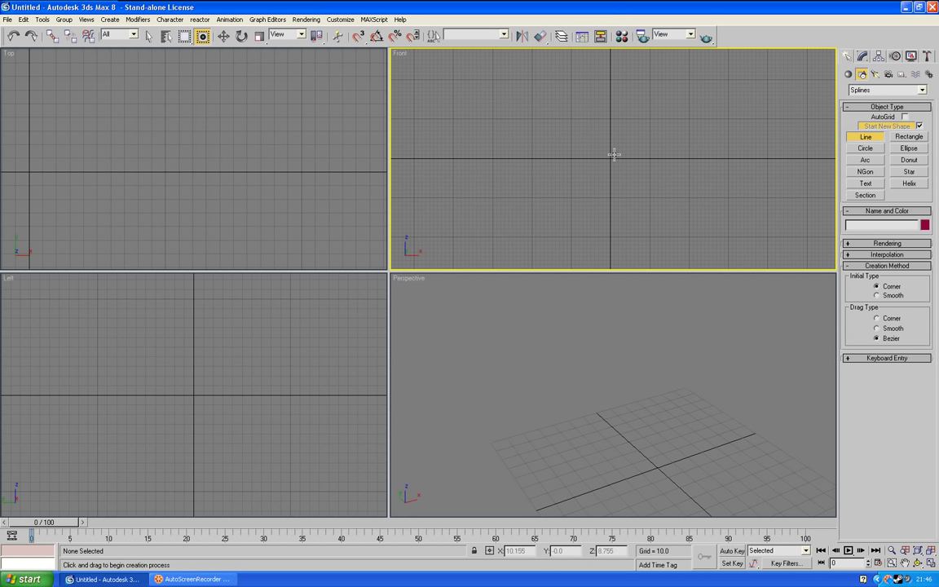
scroll(614, 152, up, 2)
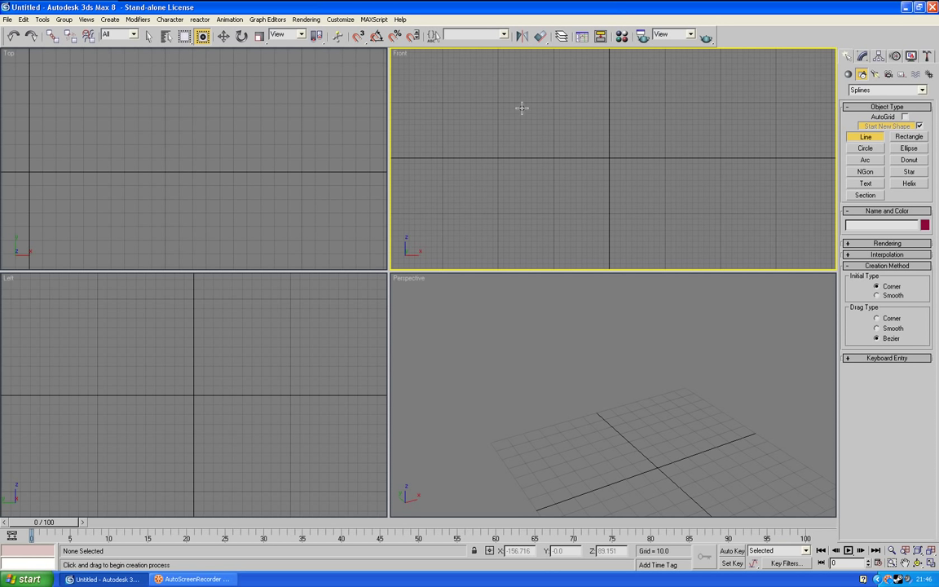
click(360, 36)
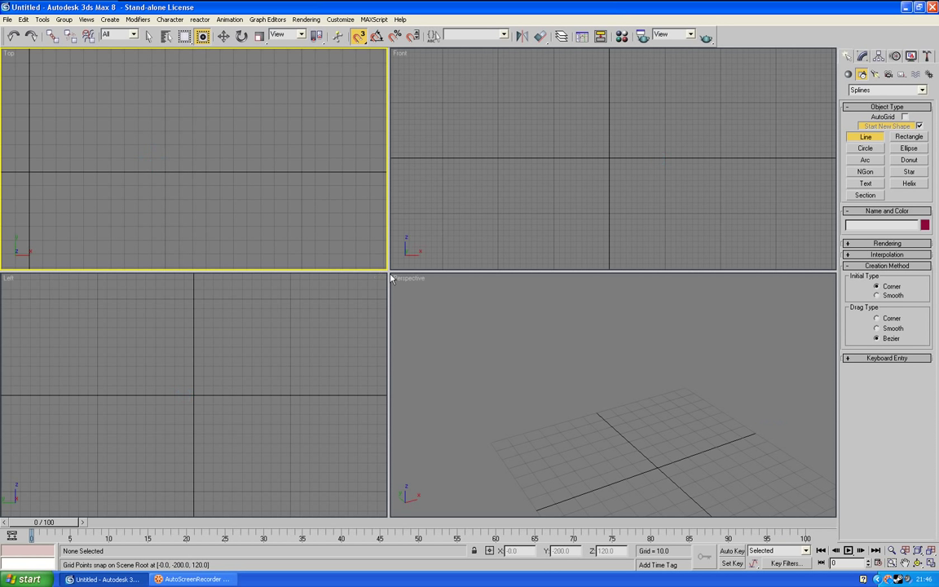
drag(381, 273, 532, 340)
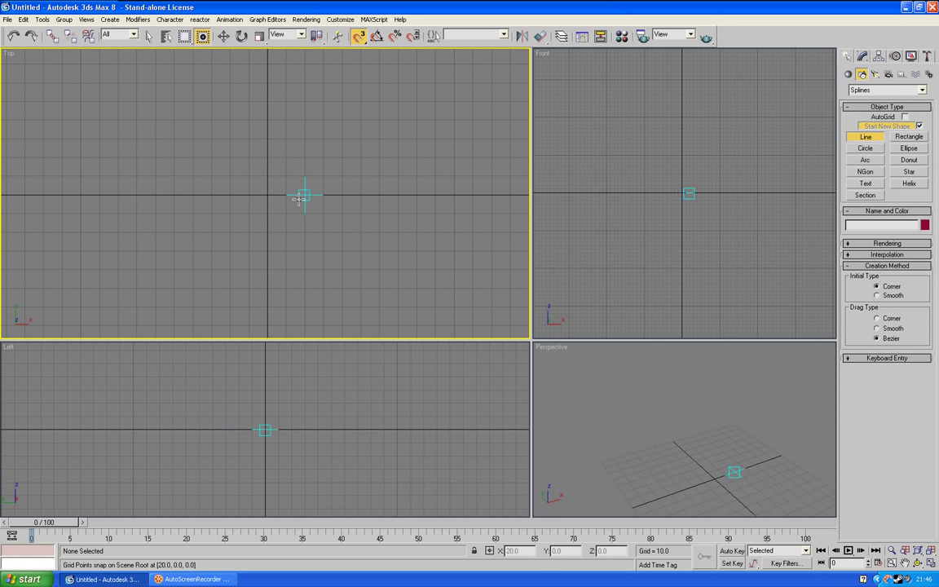
right_click(696, 199)
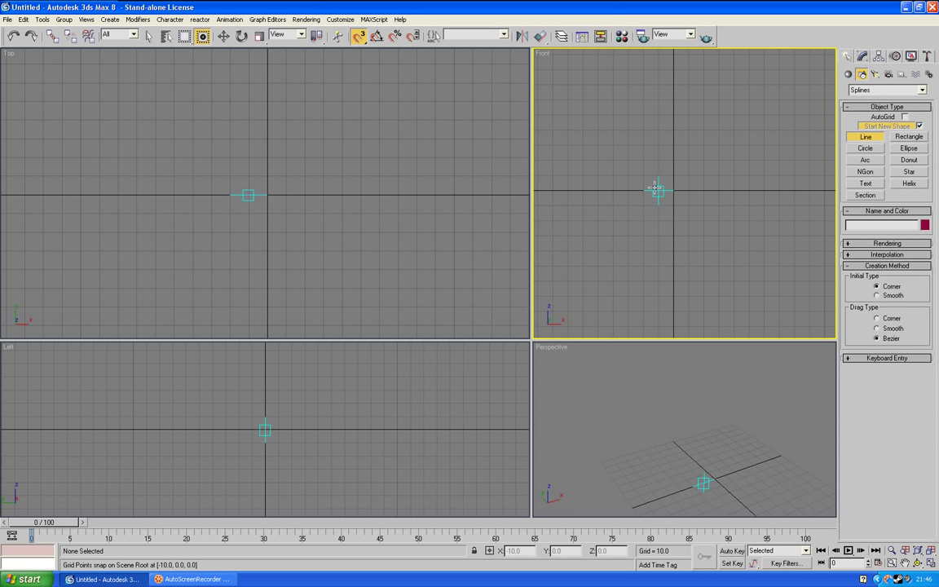
middle_drag(656, 191, 680, 217)
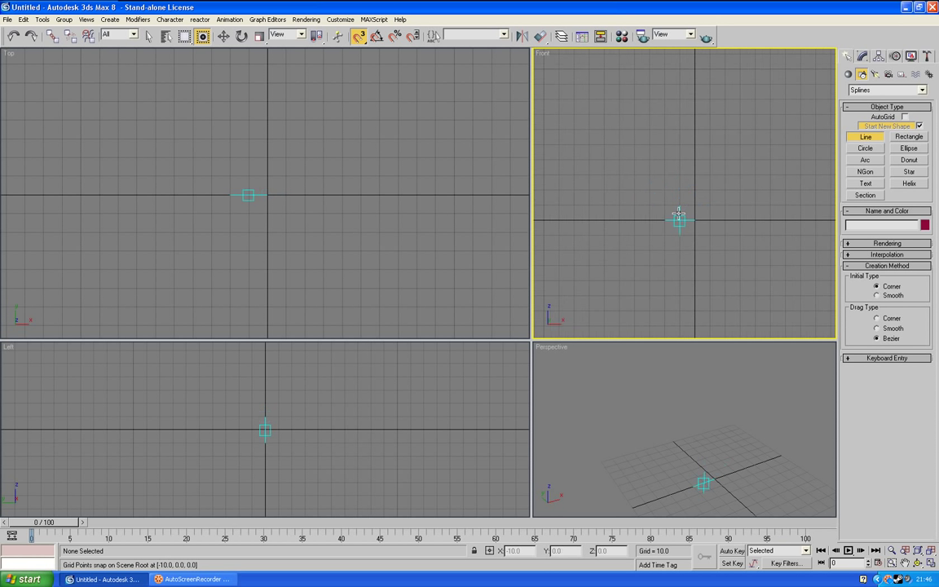
Step: Draw a closed T-shaped spline in the Front view, 60 units tall with a 50 by 10 crossbar and a 10-unit-wide stem
click(680, 218)
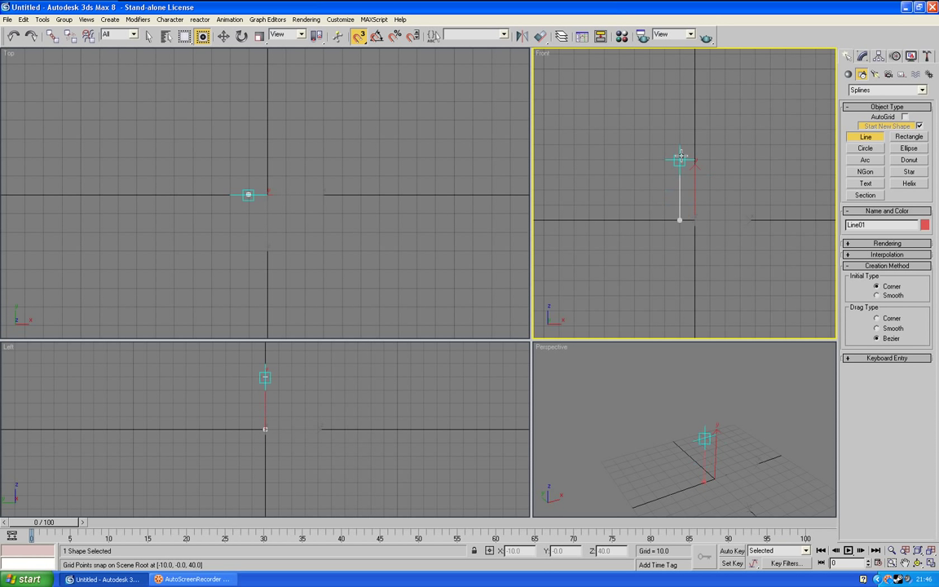
click(680, 145)
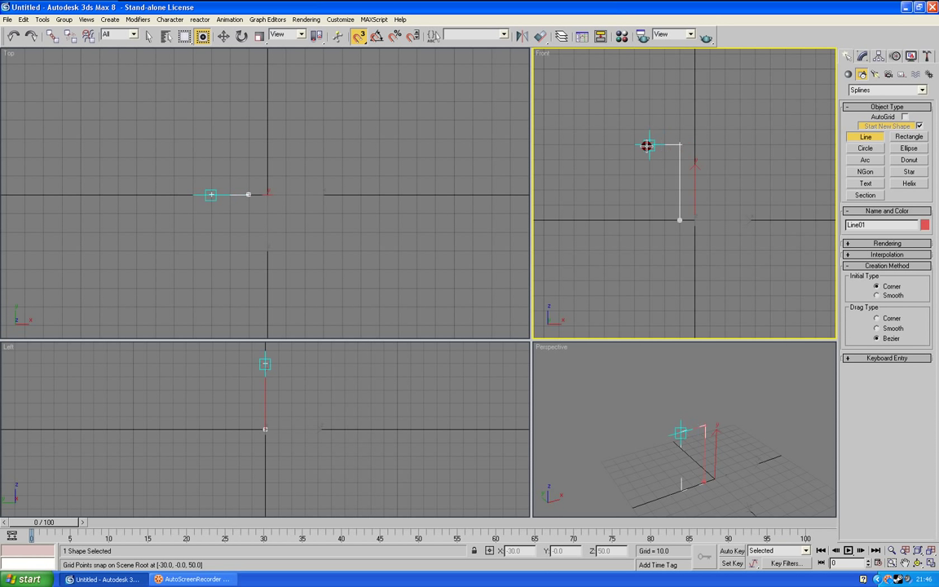
click(647, 145)
click(647, 130)
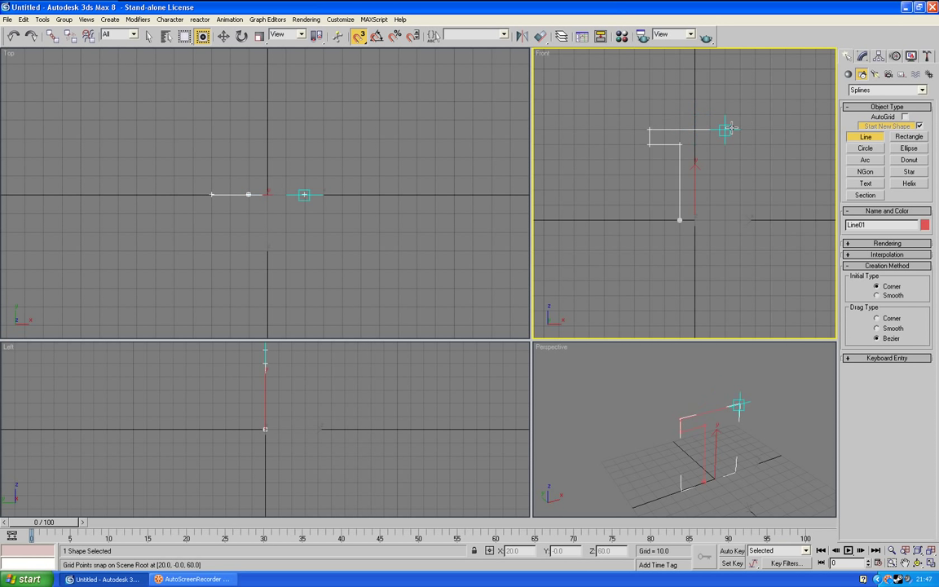
click(726, 129)
click(726, 145)
click(696, 145)
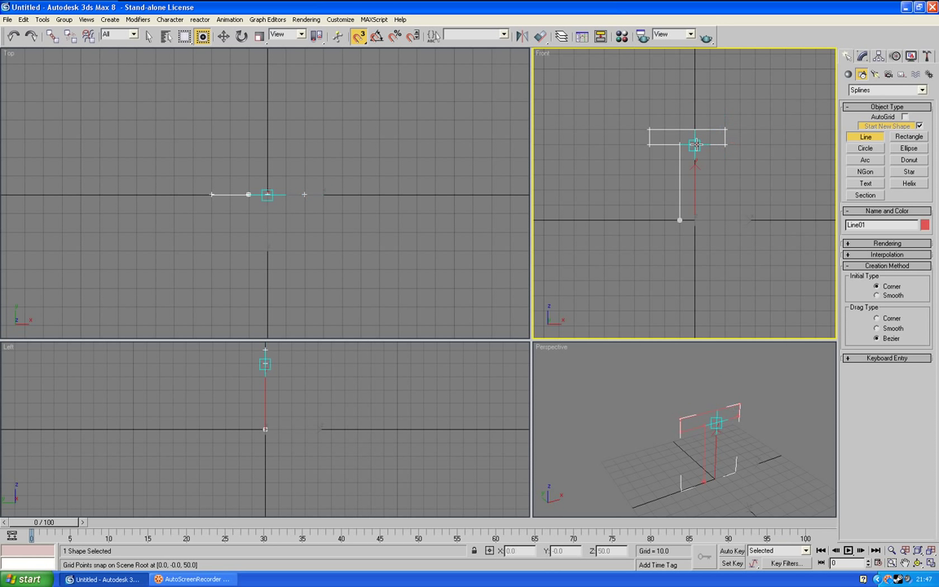
click(681, 219)
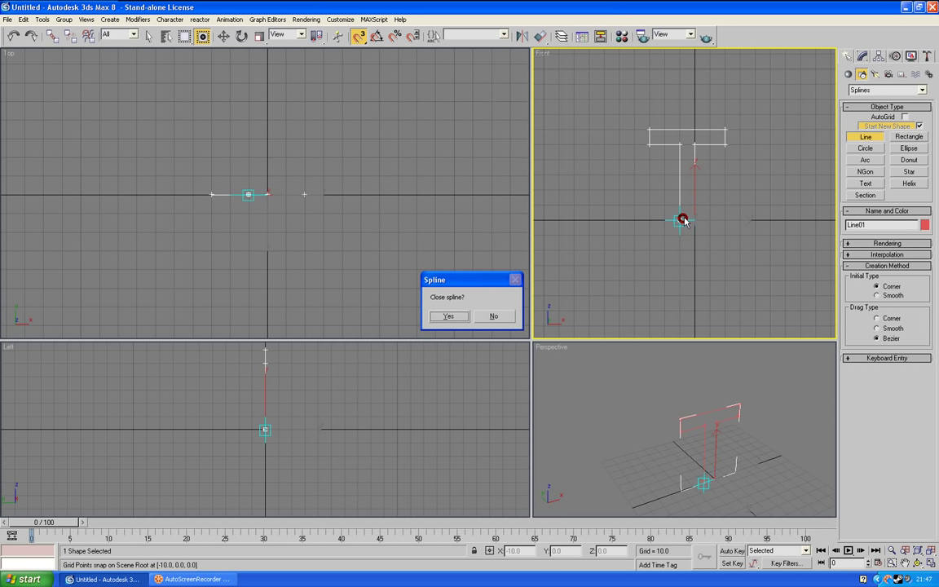
click(455, 317)
right_click(497, 315)
click(223, 36)
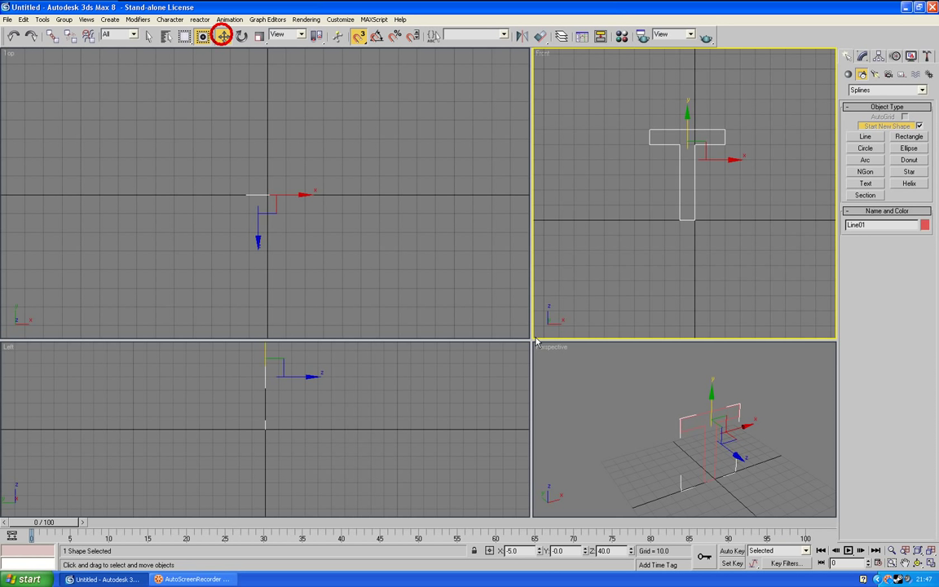
drag(350, 174, 353, 176)
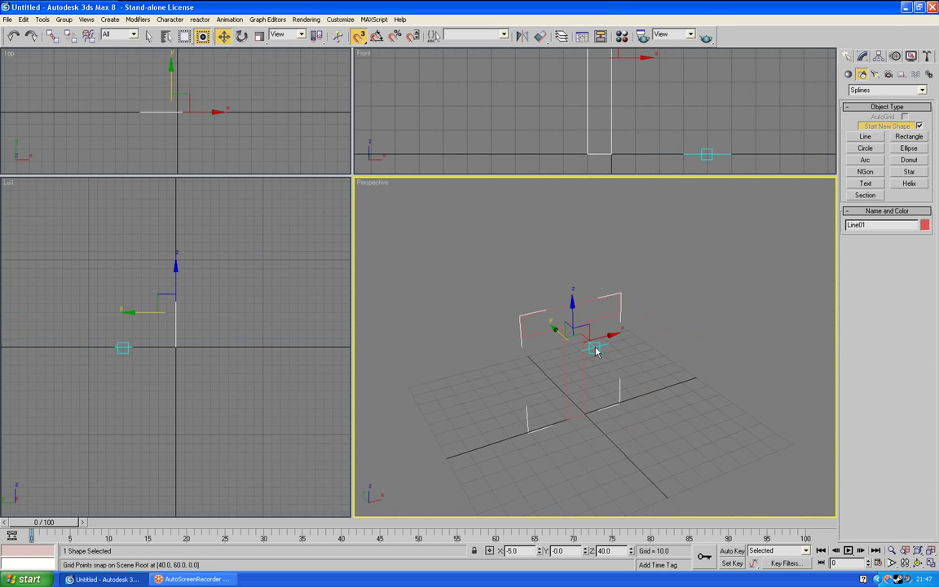
click(918, 563)
mouse_move(595, 374)
mouse_down()
mouse_move(545, 355)
mouse_move(595, 335)
mouse_move(583, 325)
mouse_move(575, 351)
mouse_move(588, 395)
mouse_move(565, 392)
mouse_move(607, 381)
mouse_up()
click(222, 36)
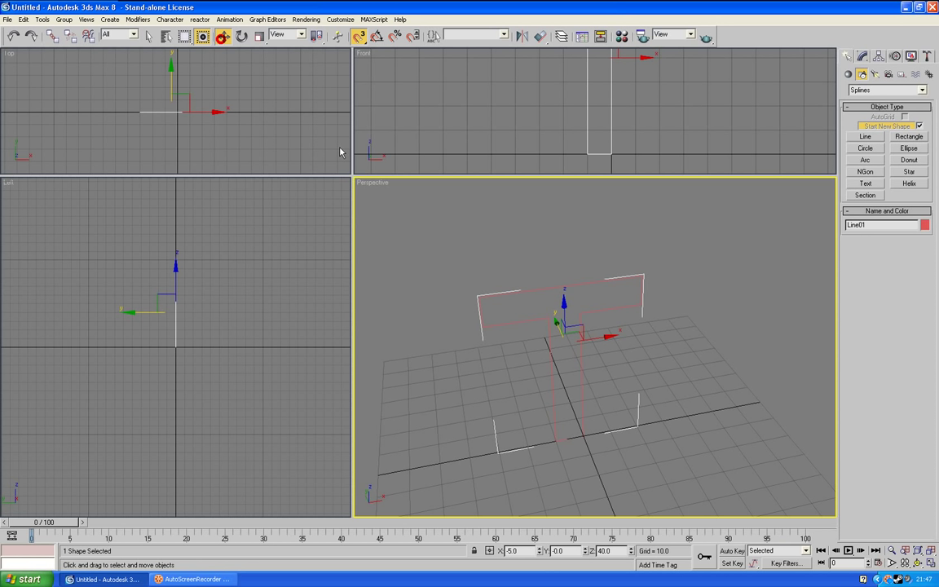
Step: Try reshaping the T spline by moving vertices: the crossbar's upper-right corner to Z 70, its lower-left corner to Z 40, and the stem's base corner outward
drag(353, 173, 336, 374)
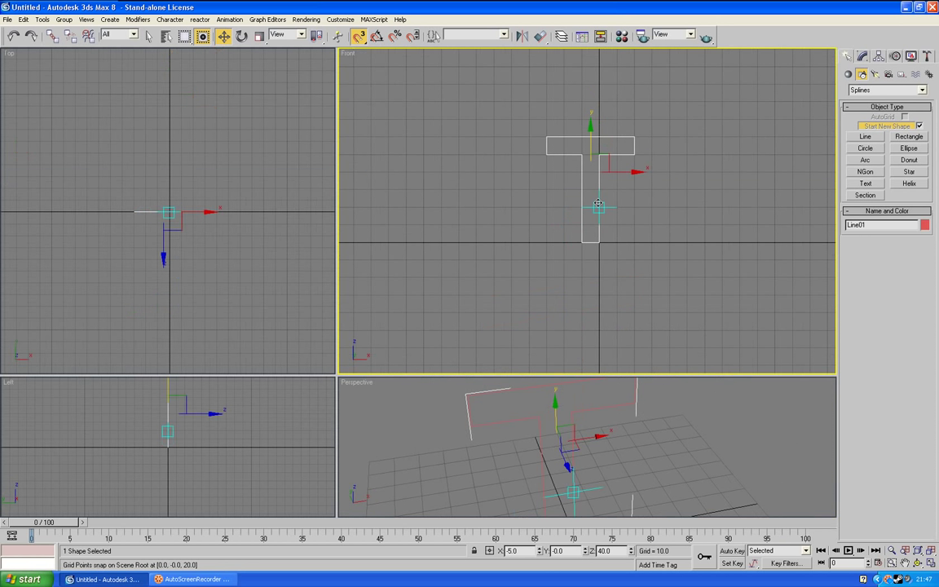
click(862, 57)
click(873, 238)
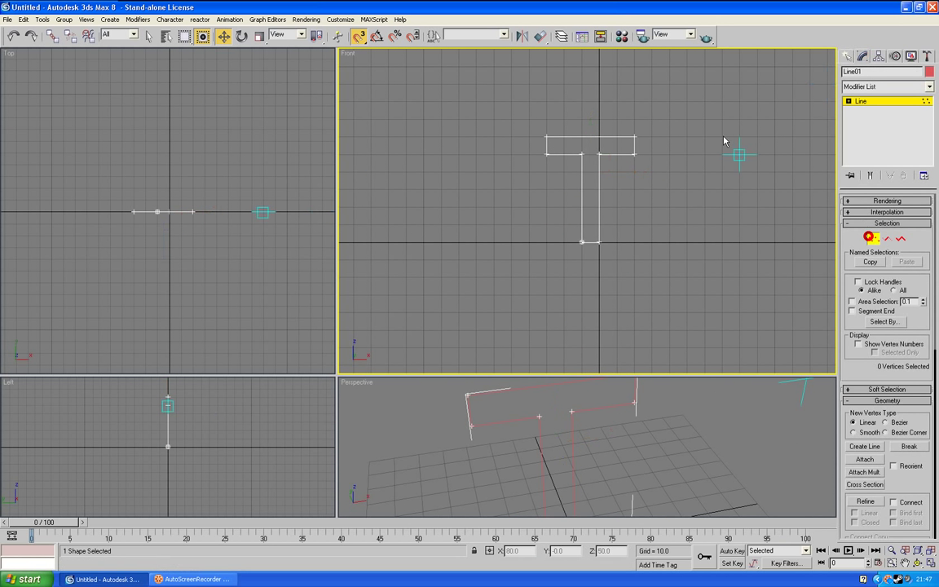
drag(672, 96, 614, 145)
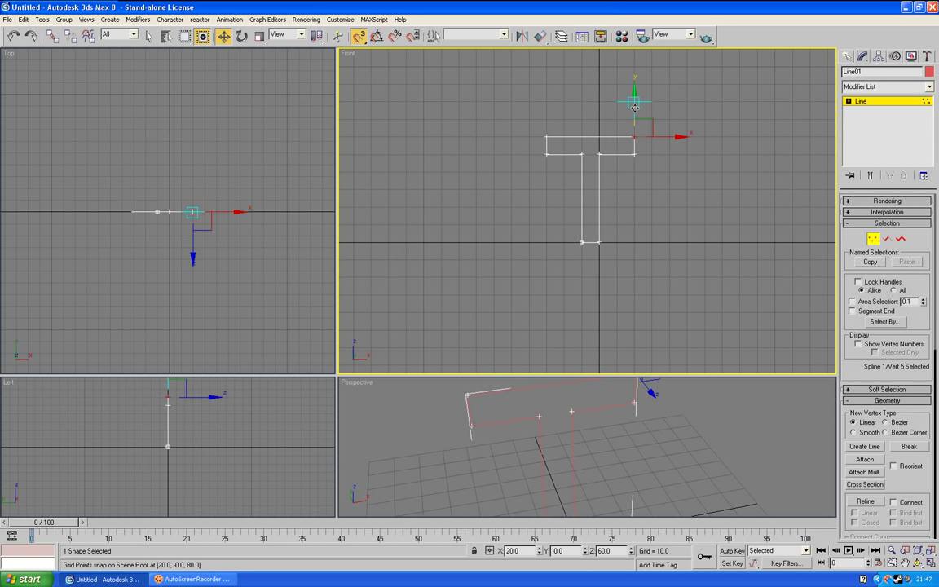
drag(635, 97, 634, 84)
drag(535, 148, 560, 160)
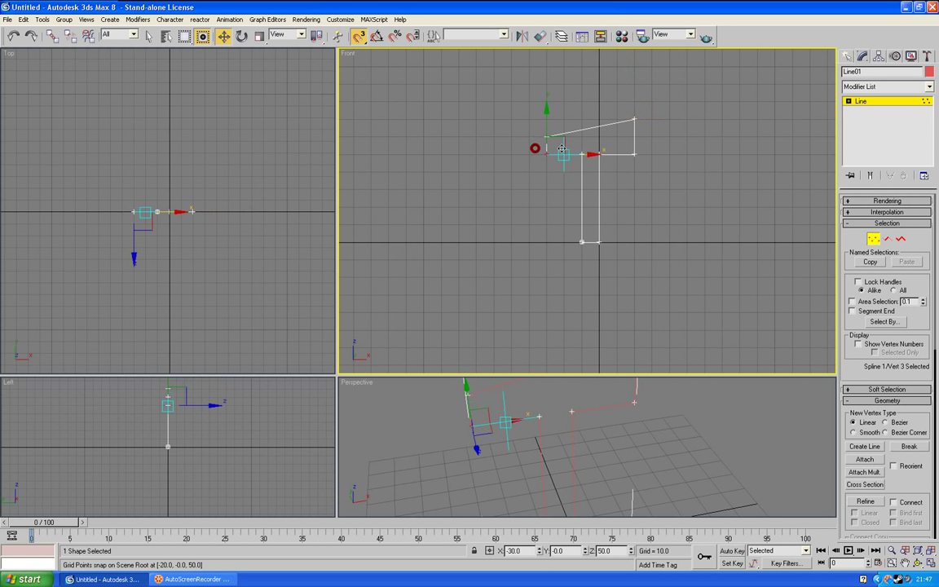
drag(547, 122, 547, 136)
drag(560, 220, 647, 243)
click(658, 210)
click(663, 263)
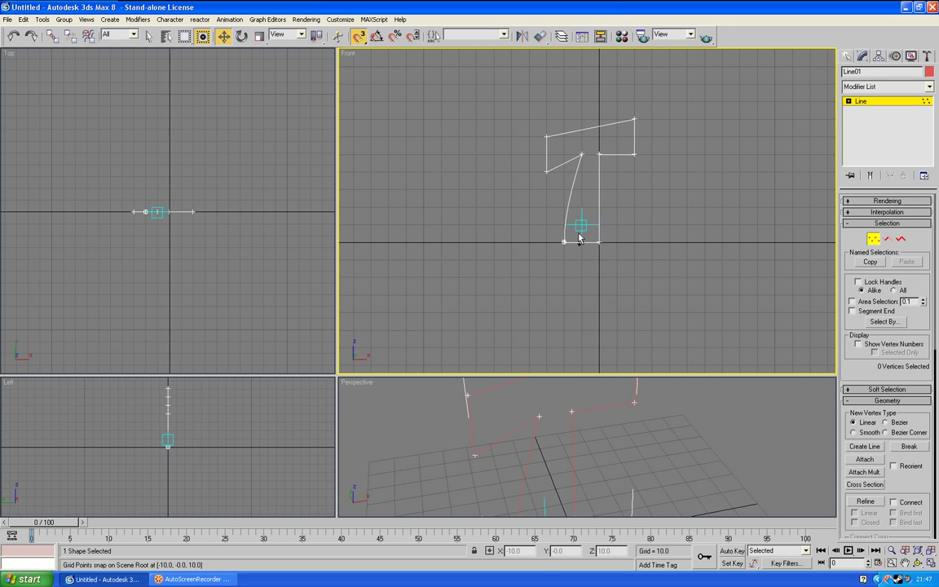
Step: Return the moved stem and crossbar vertices to their original grid points to restore the straight T outline
click(564, 242)
drag(598, 242, 617, 242)
click(665, 225)
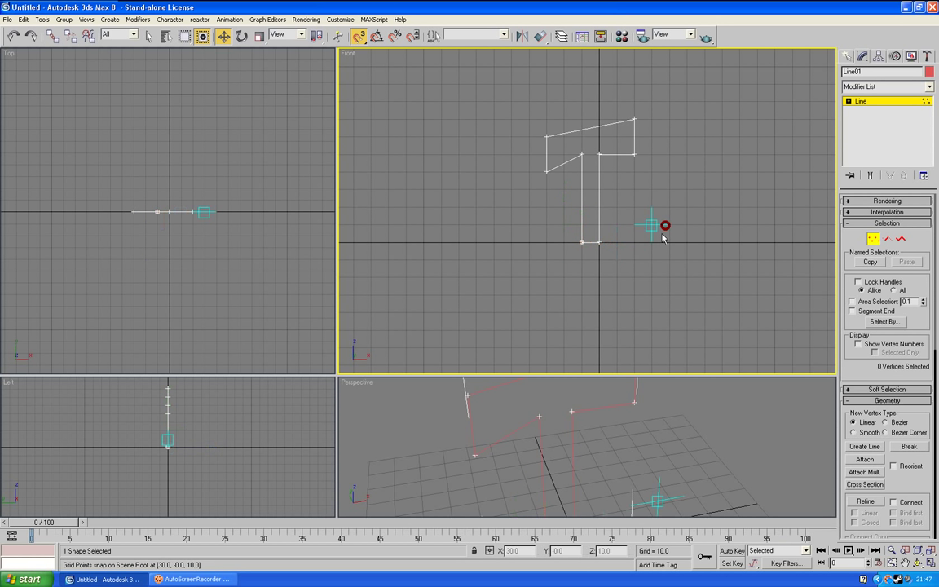
drag(546, 172, 546, 153)
click(634, 121)
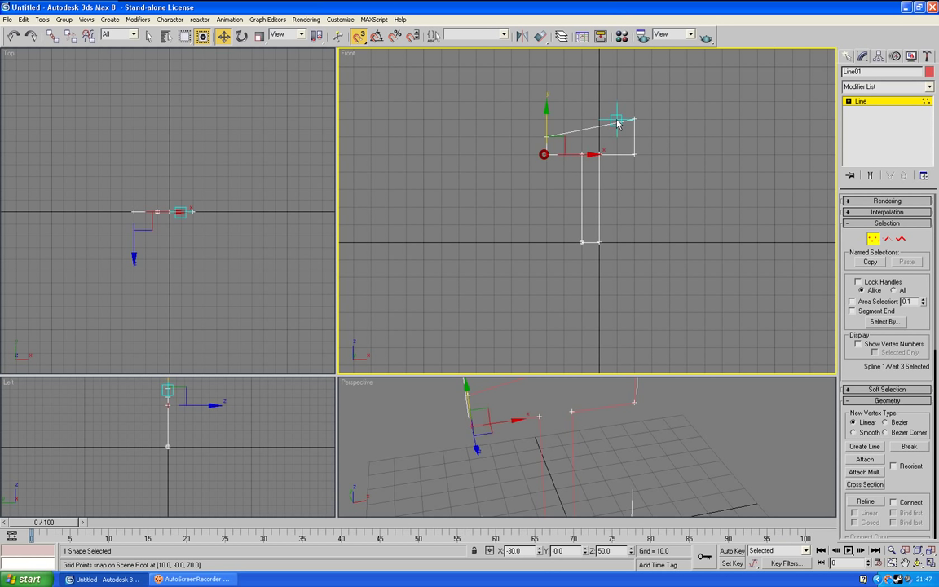
drag(635, 97, 635, 115)
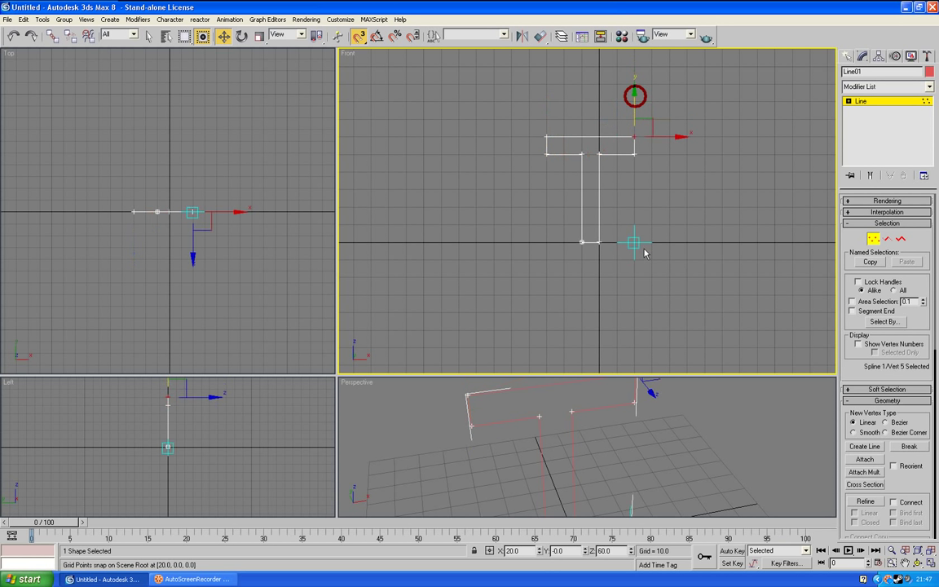
click(655, 267)
Step: Examine the T outline and its corner vertices from an angle in the Perspective view
drag(337, 375, 263, 175)
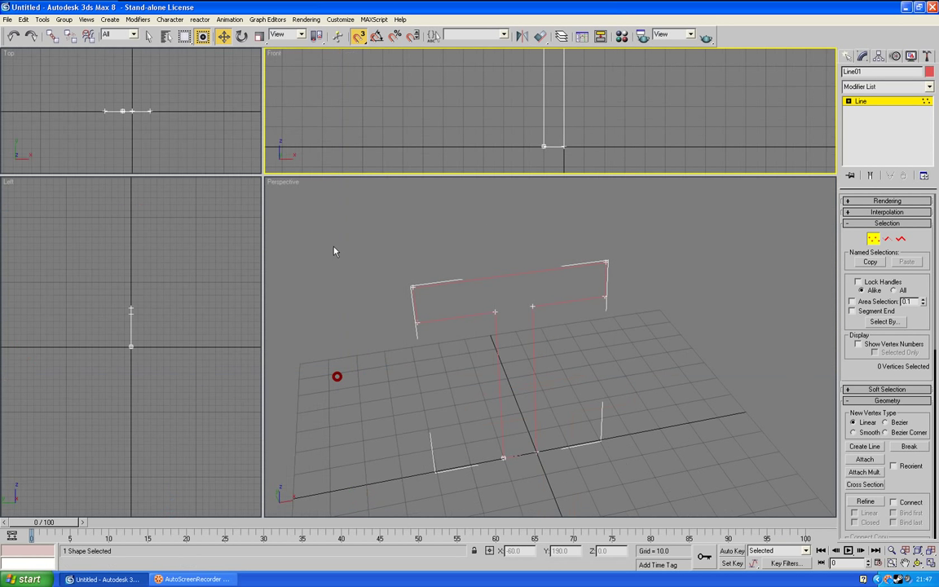
click(918, 563)
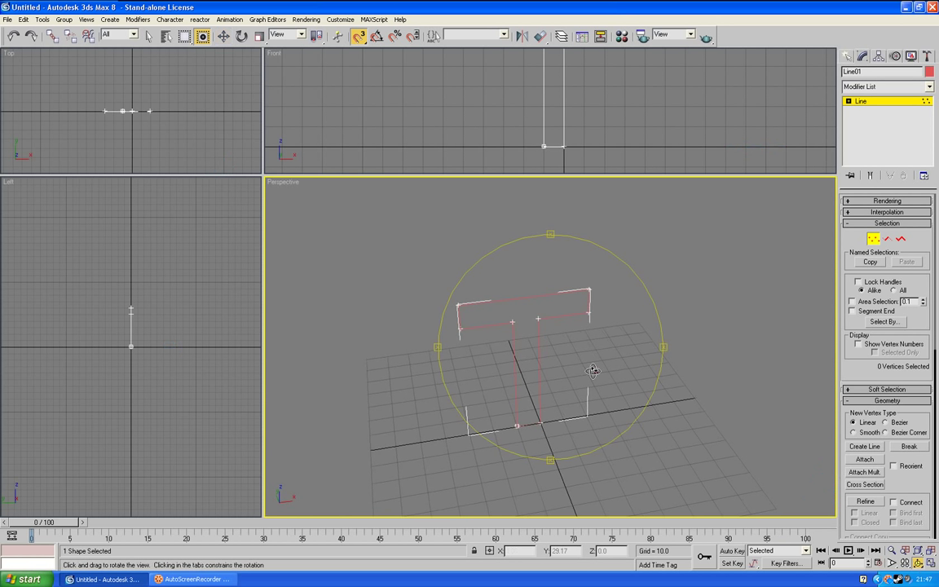
drag(596, 372, 604, 344)
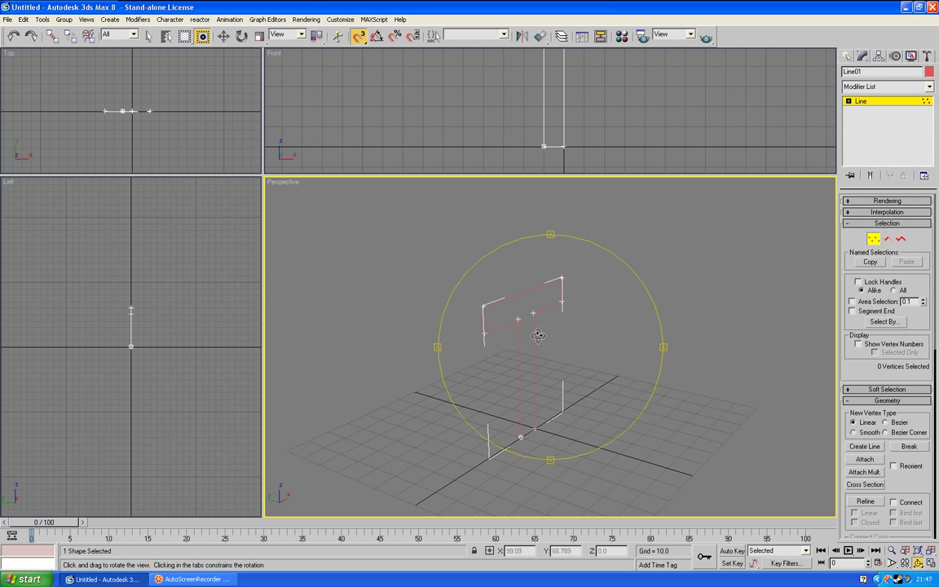
click(221, 39)
scroll(562, 320, up, 3)
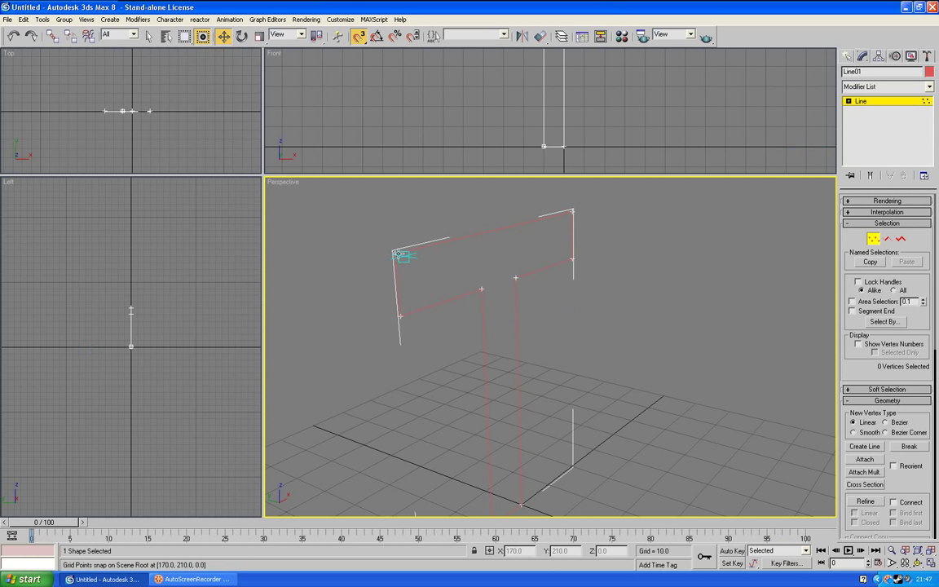
click(510, 268)
click(638, 279)
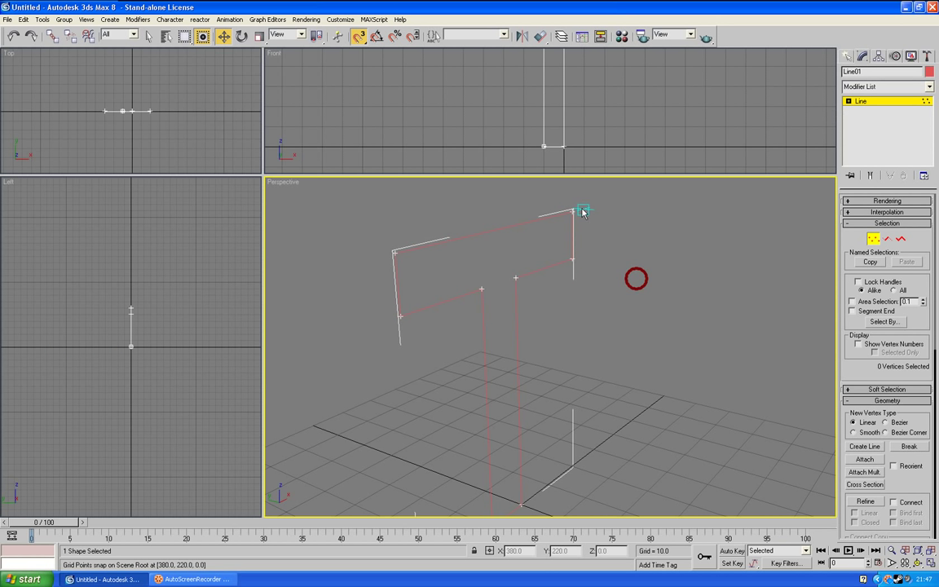
Step: Leave vertex editing, reselect the whole T spline and apply the Extrude modifier to it
click(848, 55)
click(668, 129)
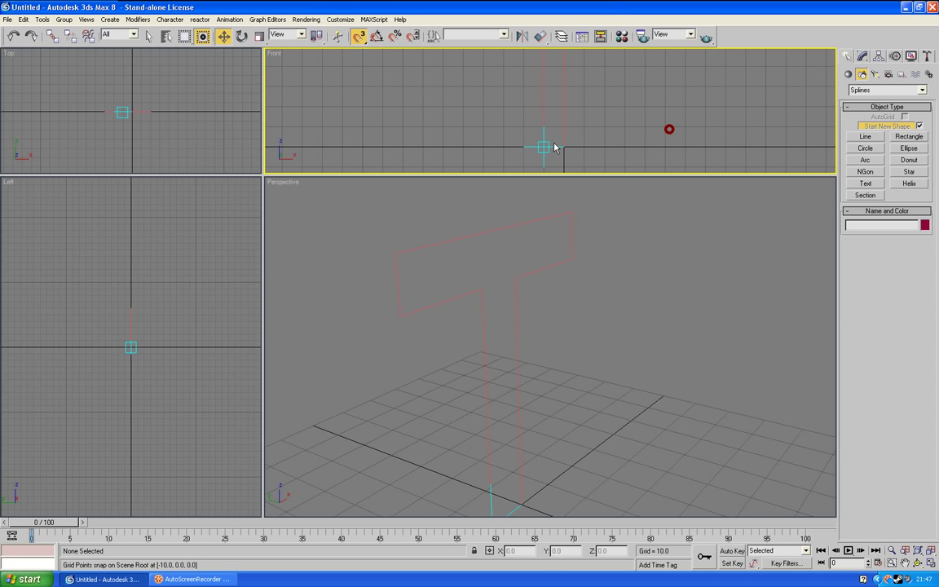
click(561, 146)
click(862, 55)
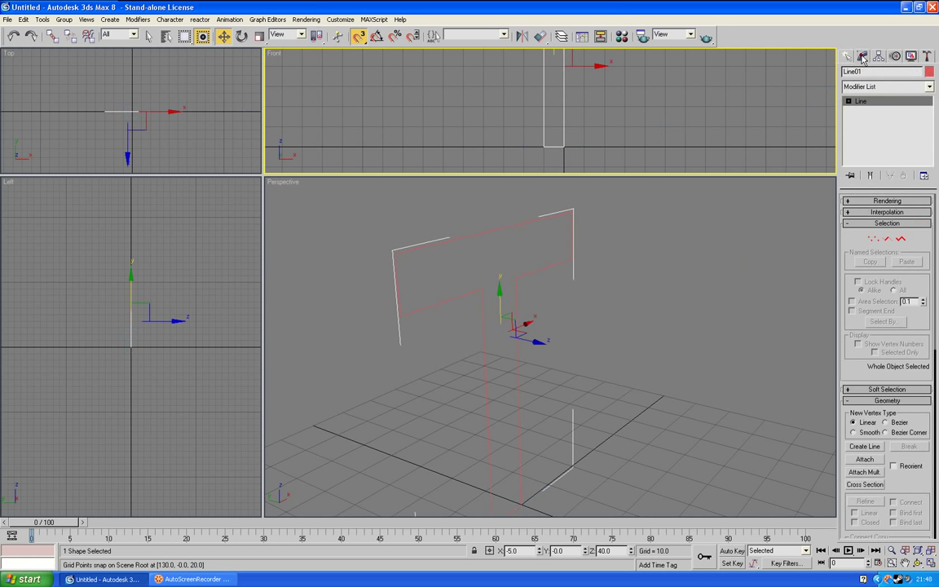
click(873, 87)
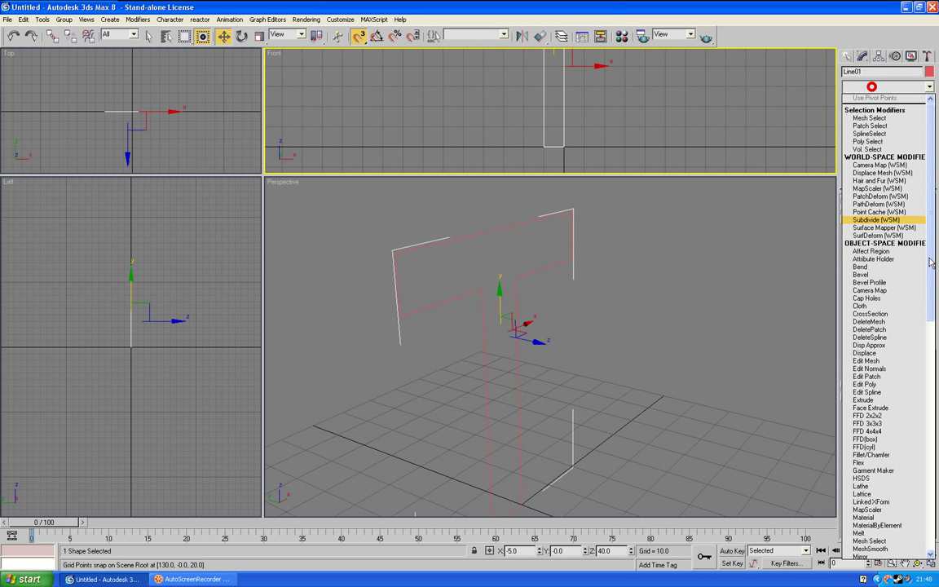
click(864, 401)
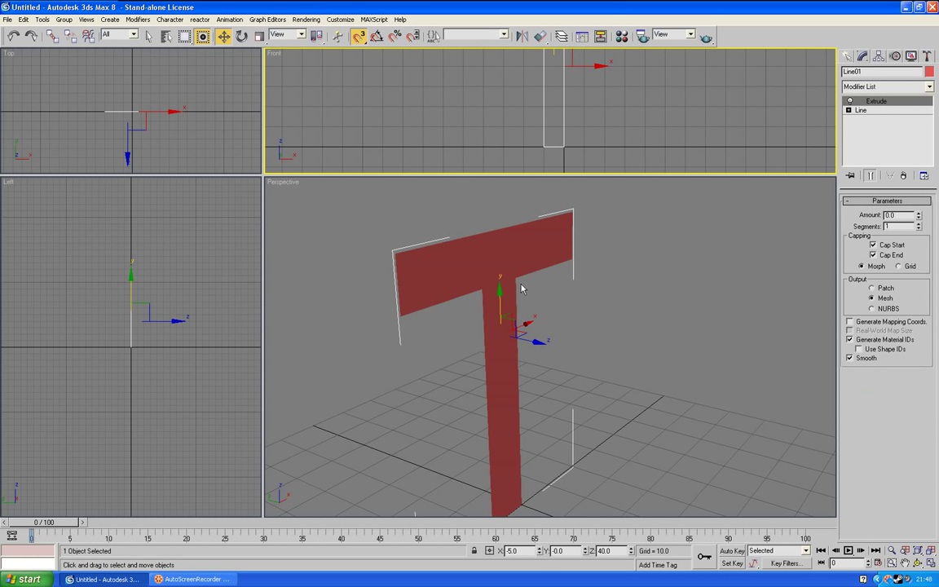
Step: Set the T shape's Extrude amount to 15.0 and view the solid from the side in the Perspective view
click(917, 562)
drag(538, 383, 583, 344)
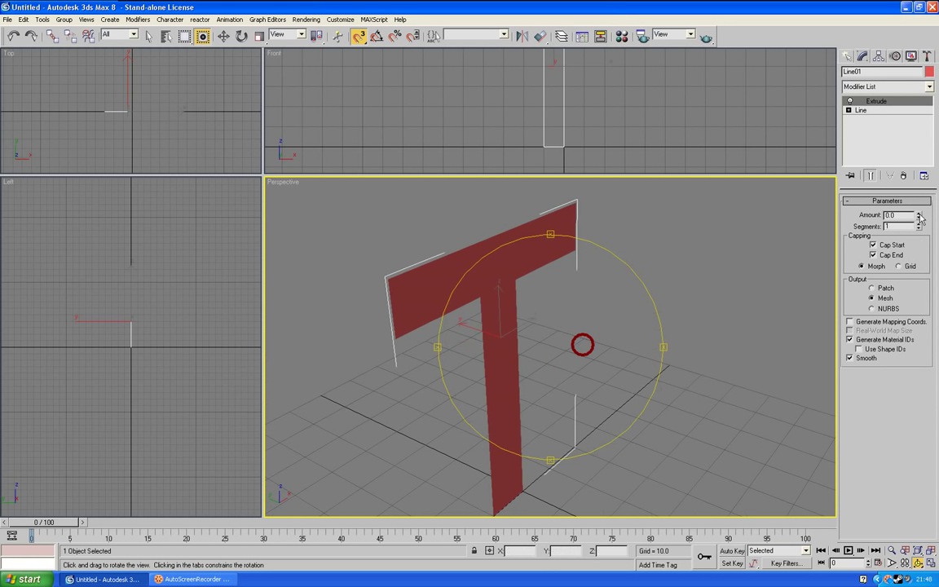
drag(919, 216, 919, 214)
drag(587, 352, 556, 330)
click(222, 36)
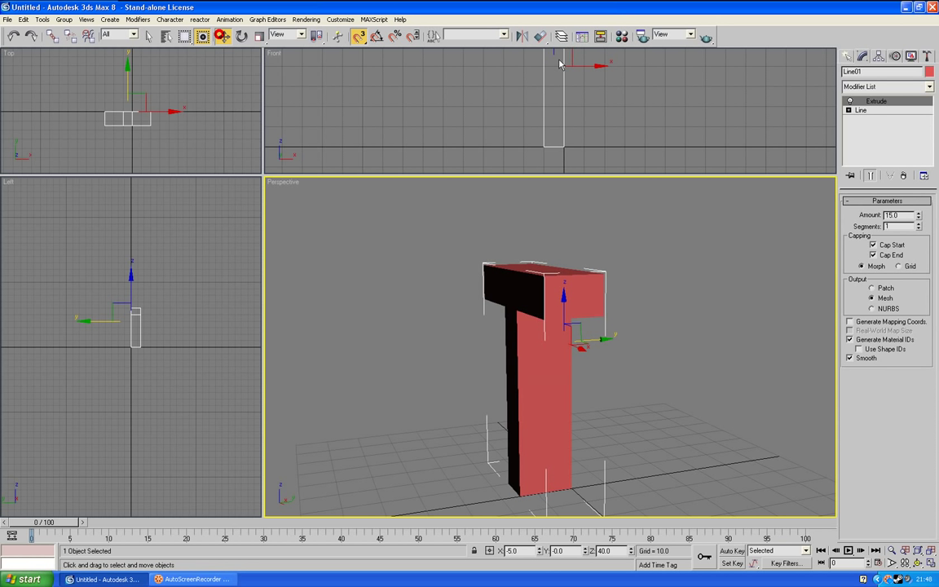
Step: Reselect the extruded T solid in the Perspective view and convert it to an Editable Poly
click(847, 55)
click(671, 305)
scroll(671, 306, down, 2)
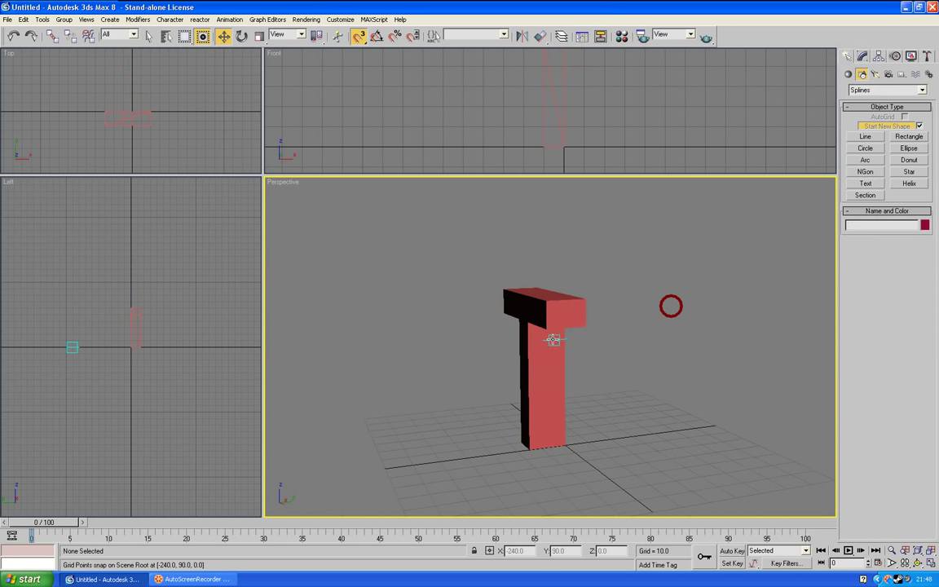
click(551, 342)
key(ctrl+r)
drag(582, 342, 676, 353)
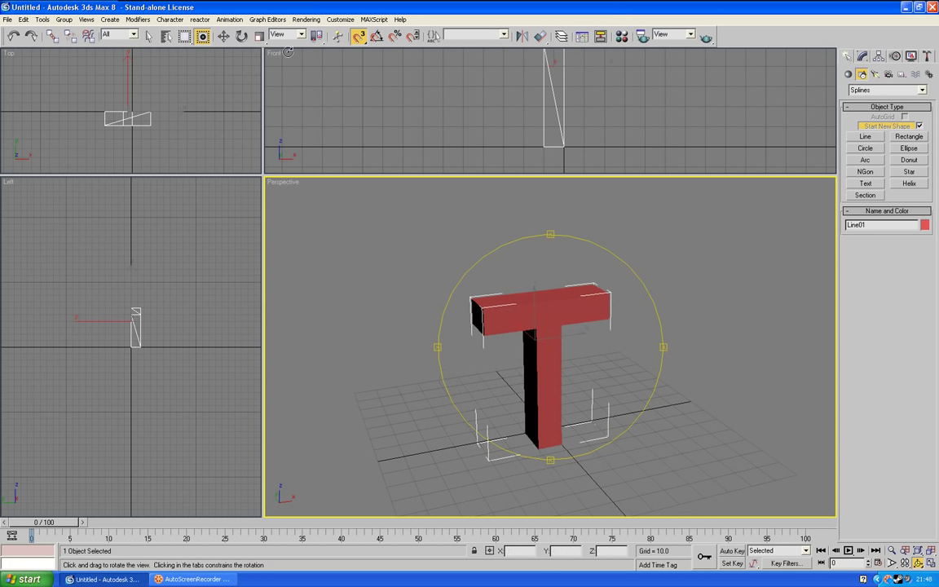
click(223, 36)
right_click(539, 300)
click(574, 395)
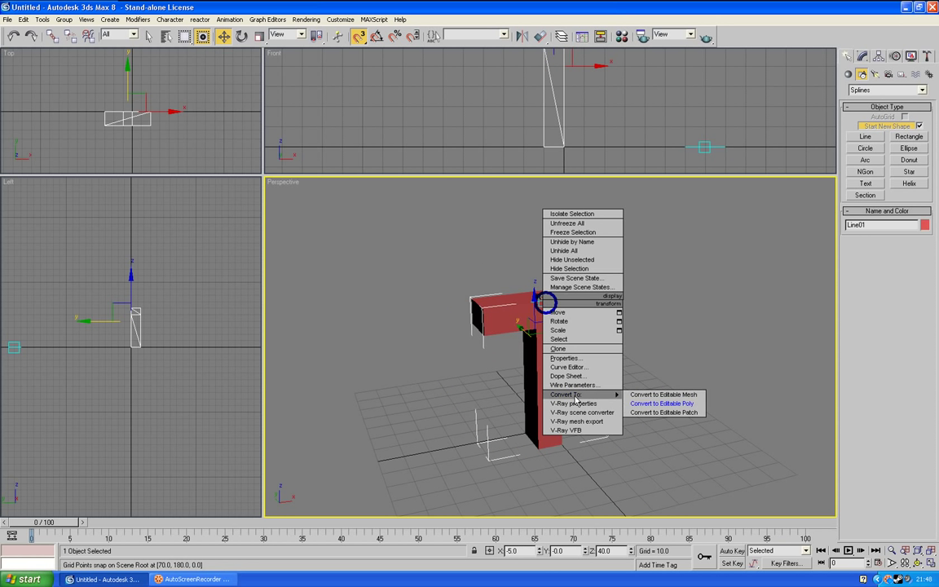
click(671, 405)
Step: Switch the T solid to polygon-level editing and select its whole front face
click(652, 368)
click(563, 318)
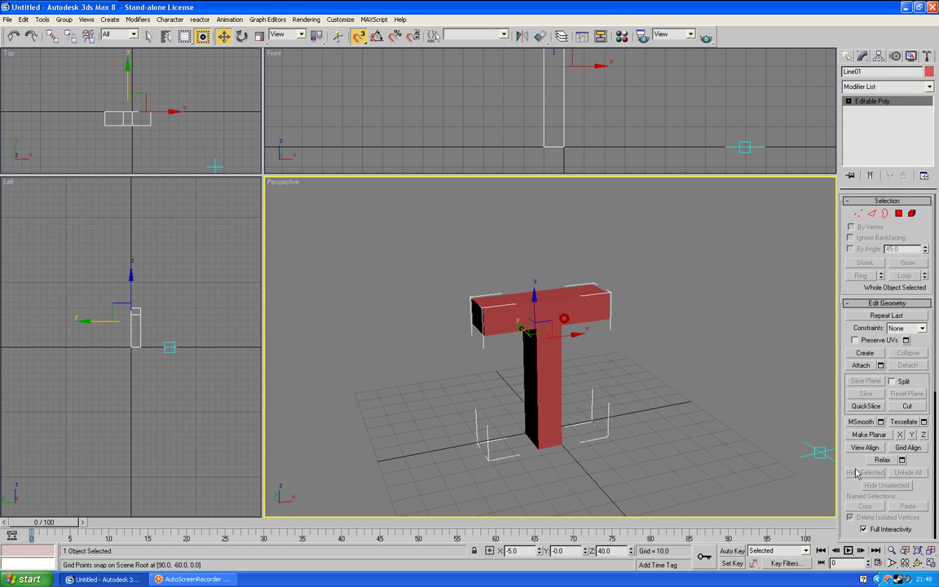
click(918, 563)
drag(571, 342, 507, 295)
key(4)
key(w)
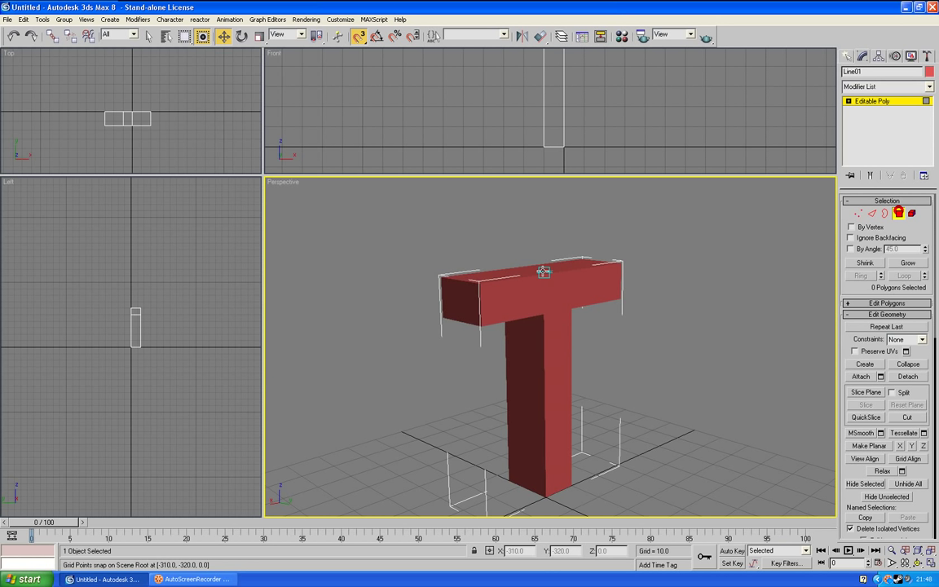
click(548, 300)
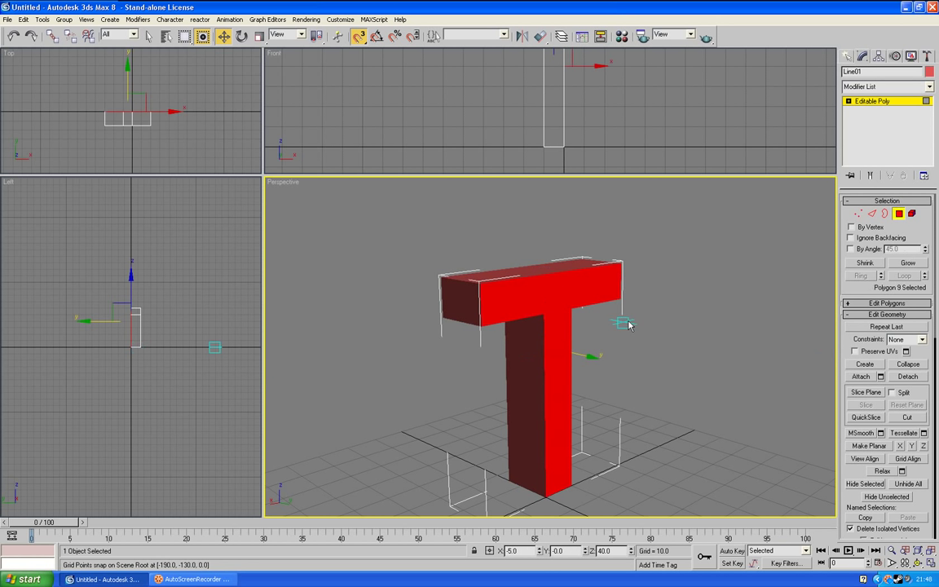
click(884, 314)
click(885, 303)
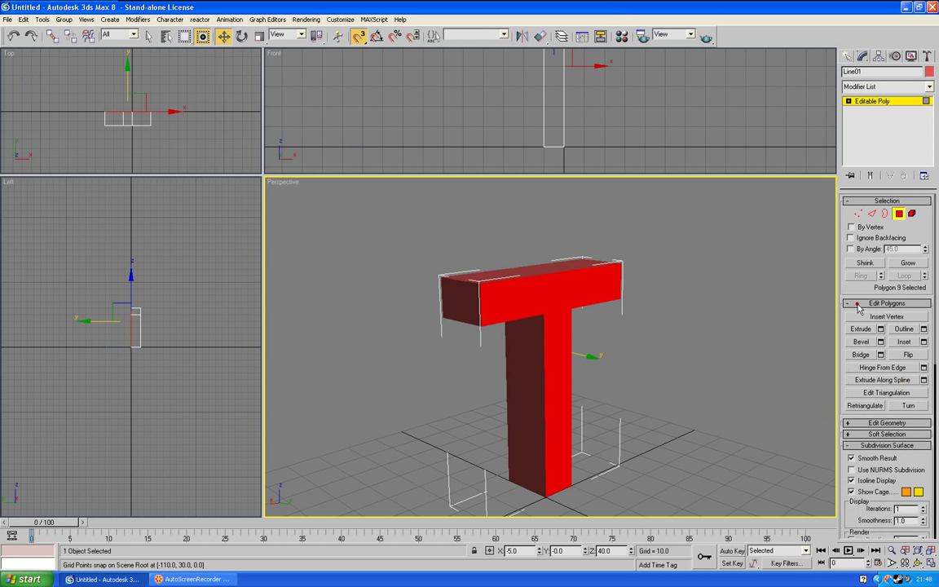
click(881, 328)
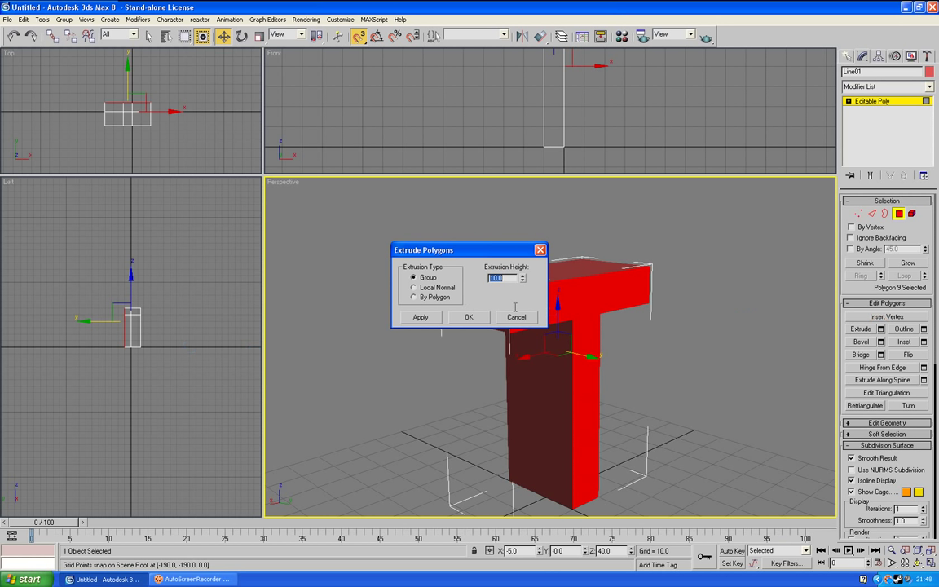
click(517, 317)
click(758, 325)
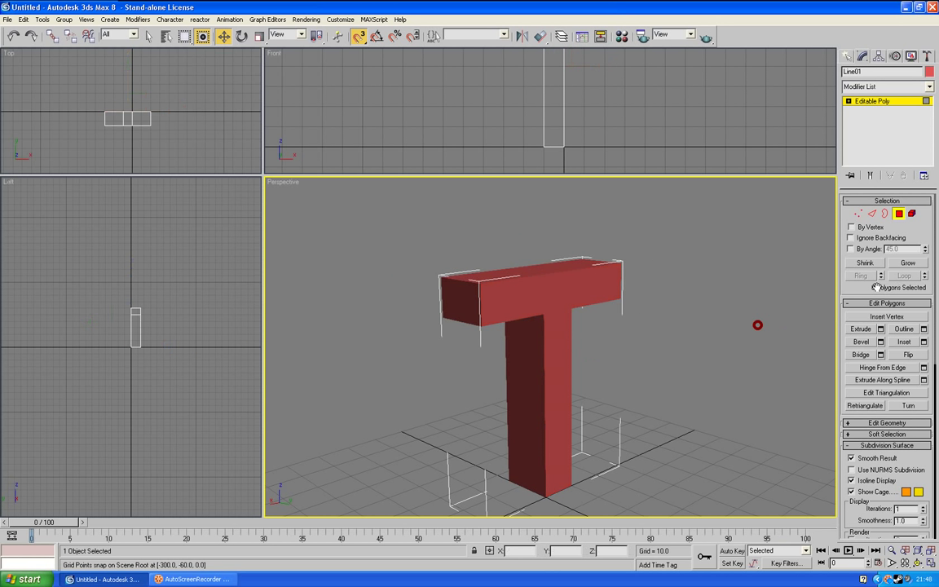
Step: At edge level, QuickSlice the T vertically through the crossbar along both sides of the stem in the Front view
click(871, 214)
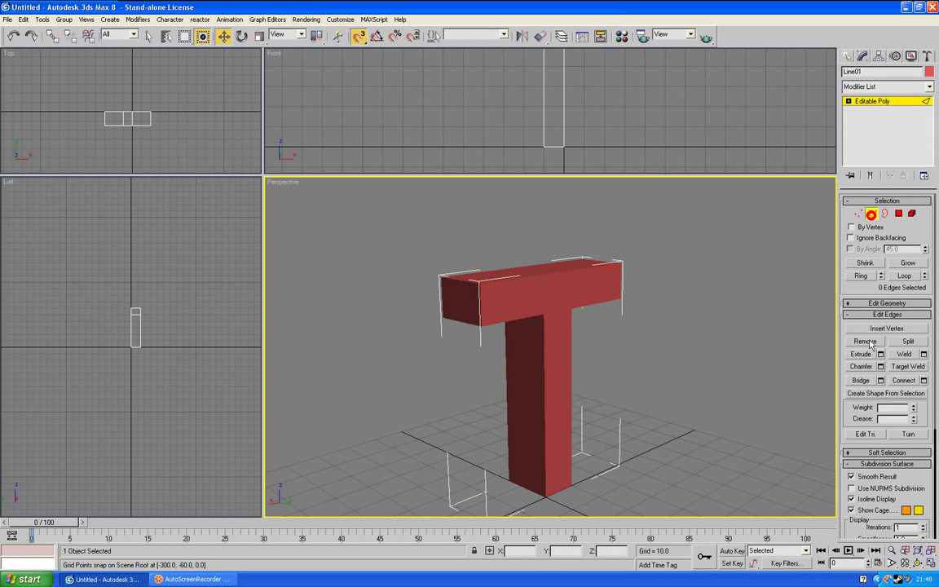
click(854, 302)
click(869, 404)
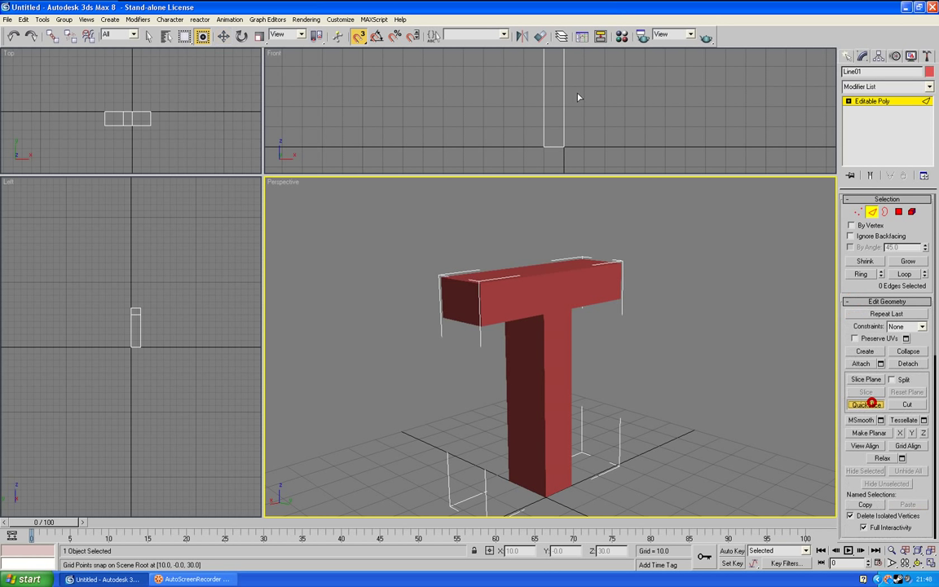
middle_drag(572, 75, 576, 155)
click(547, 105)
click(545, 133)
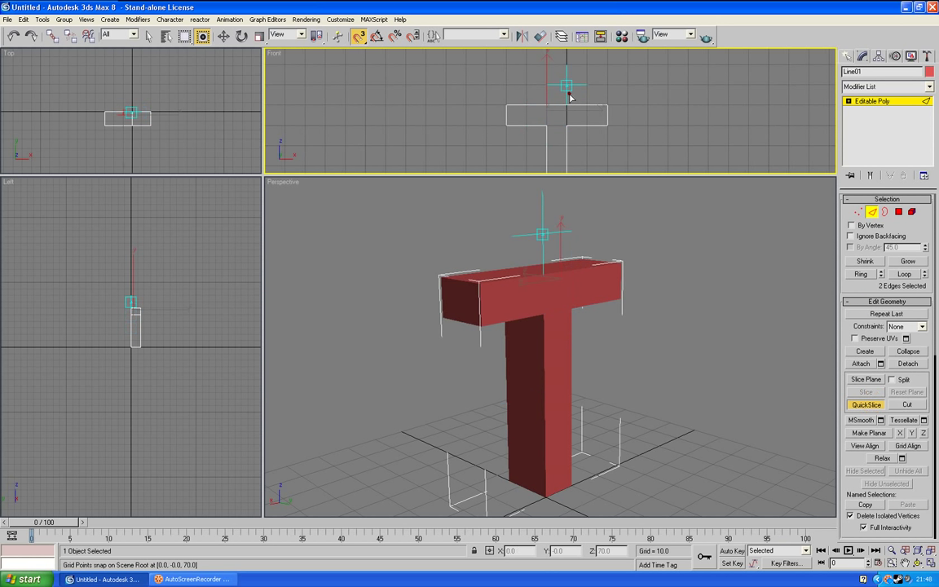
click(568, 96)
click(569, 138)
scroll(643, 165, down, 2)
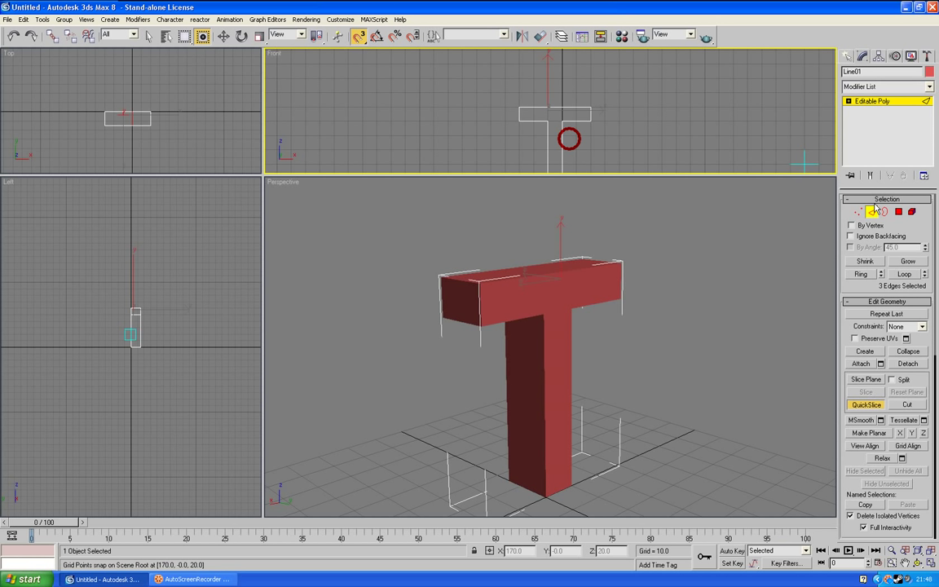
click(223, 36)
click(420, 122)
Step: Return to polygon editing and display the polygon edges over the shaded solid in the Perspective view
click(900, 213)
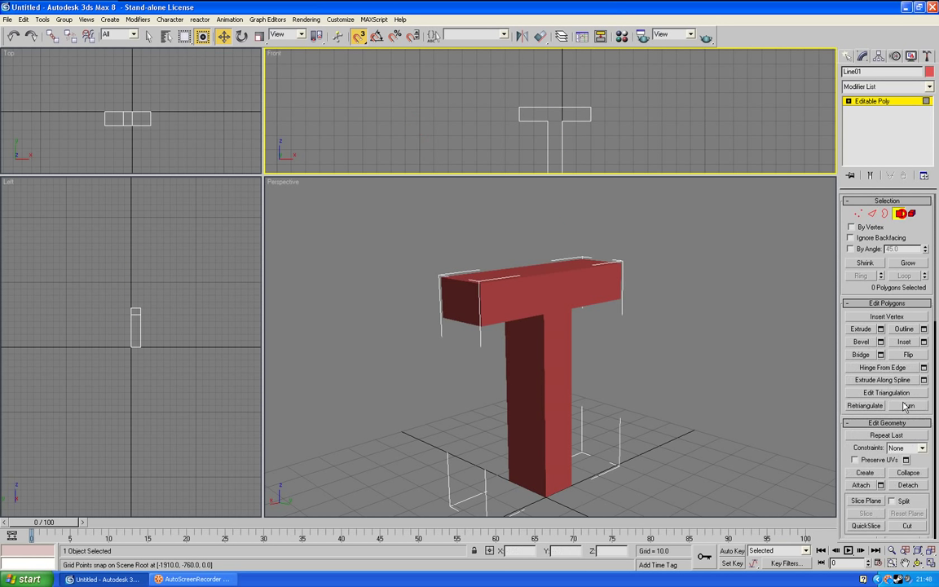
click(530, 303)
key(ctrl+r)
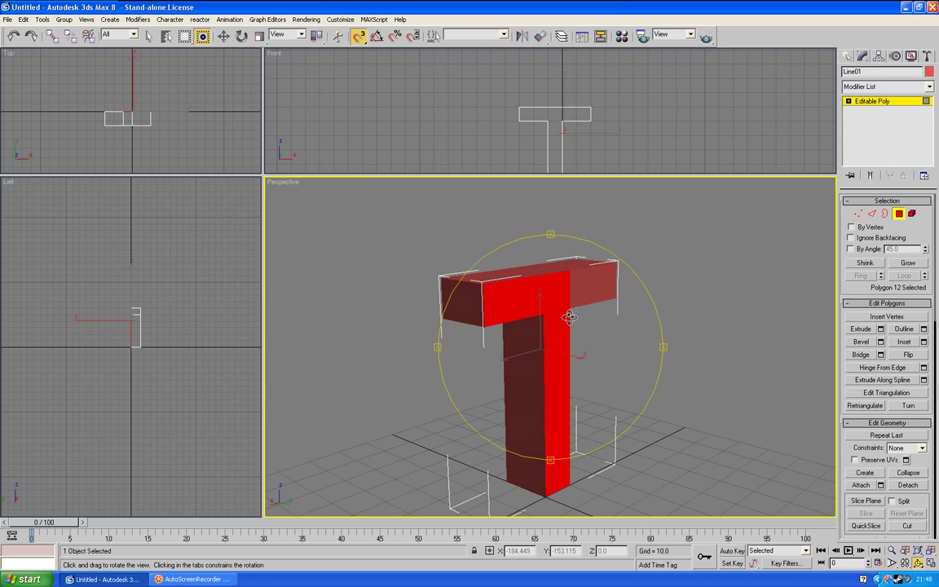
drag(561, 316, 545, 296)
right_click(279, 186)
right_click(295, 189)
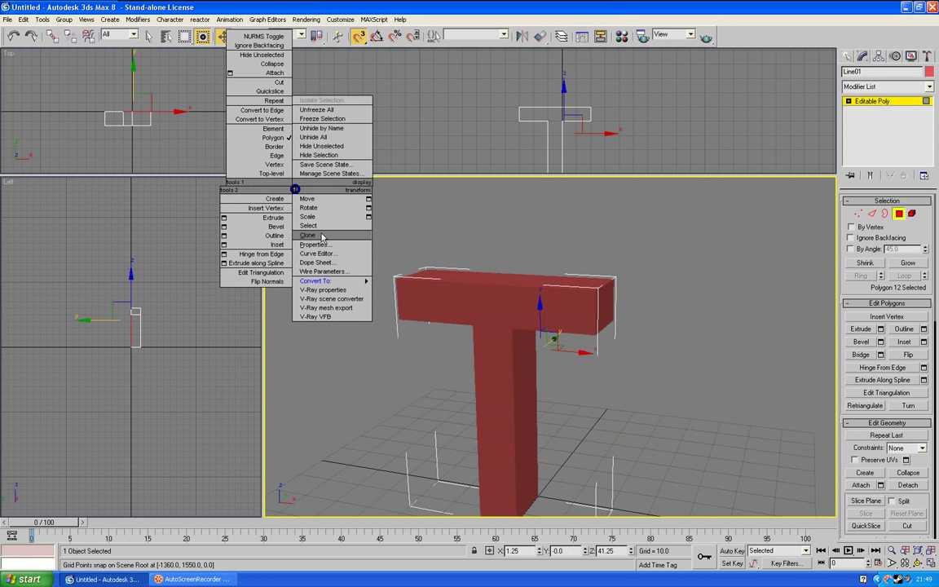
click(428, 240)
right_click(273, 189)
click(343, 237)
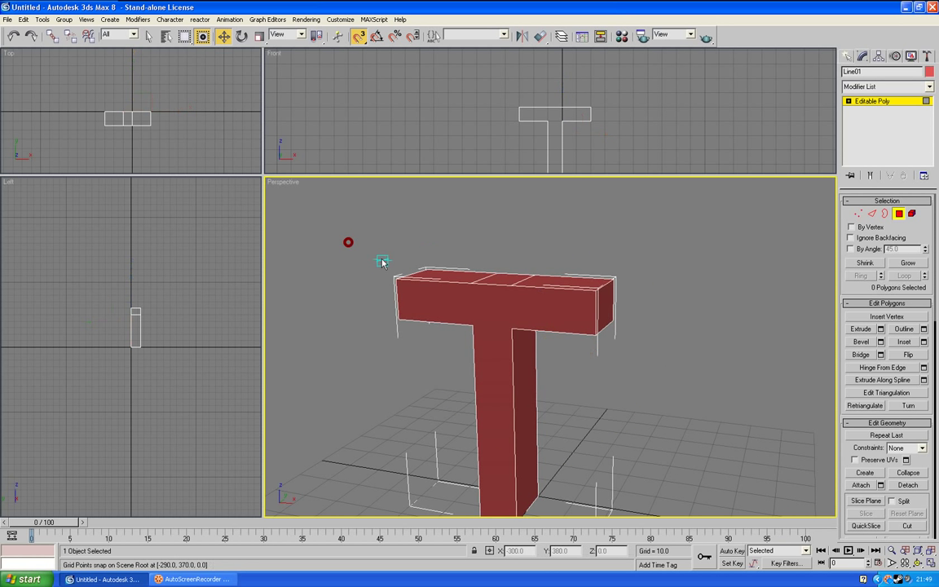
Step: Extrude the middle polygon on top of the crossbar upward by 10.0
click(918, 563)
drag(538, 331, 523, 349)
key(w)
click(517, 312)
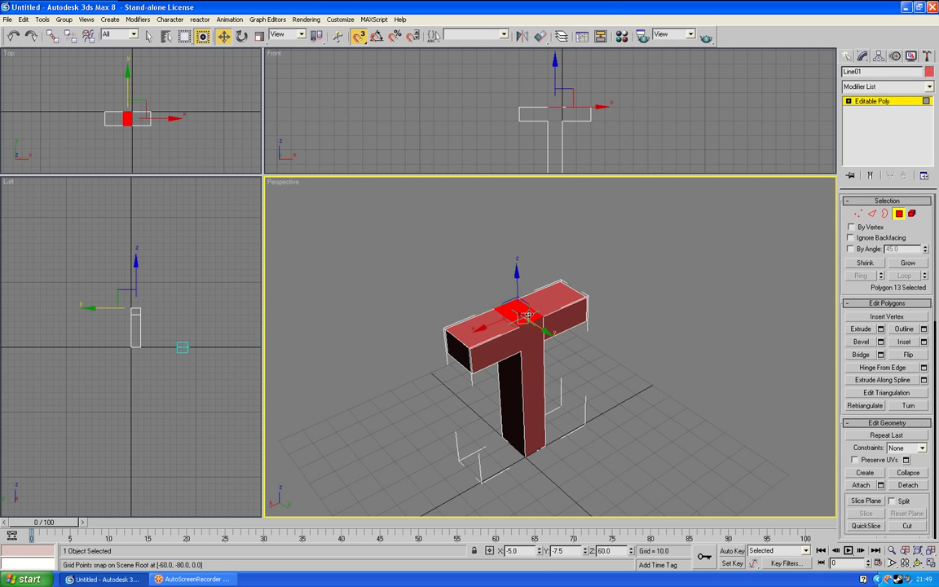
click(880, 329)
click(478, 317)
Step: Extrude the separate front polygon on one arm of the crossbar outward by 10.0
click(571, 315)
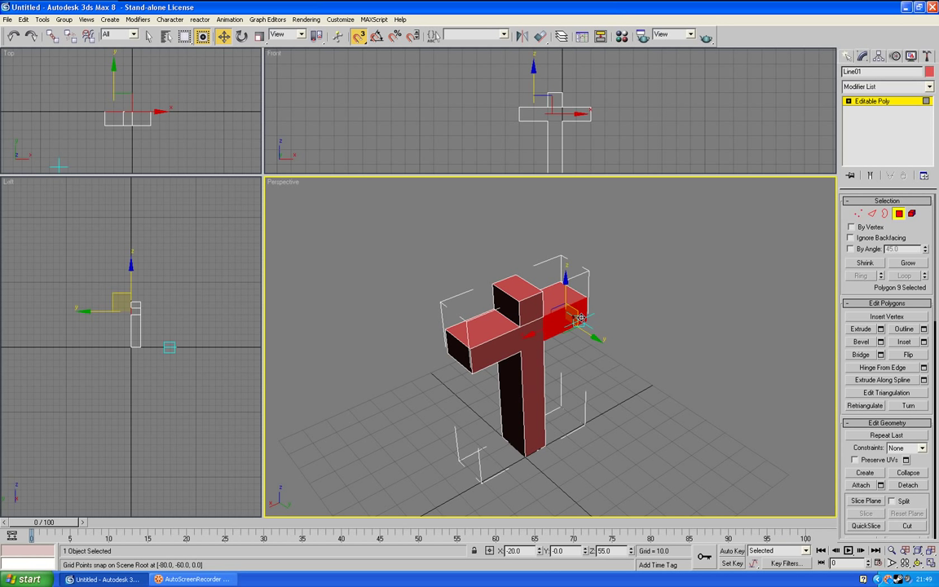
click(881, 328)
click(471, 318)
Step: Extrude the outer end face of the new arm block sideways by 10.0
key(ctrl+r)
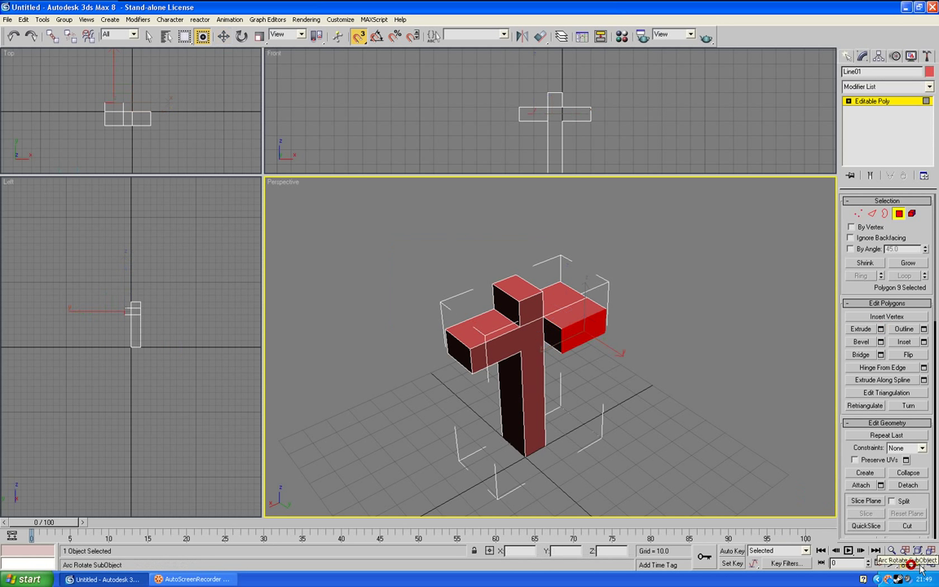
drag(609, 386, 515, 375)
key(w)
click(615, 330)
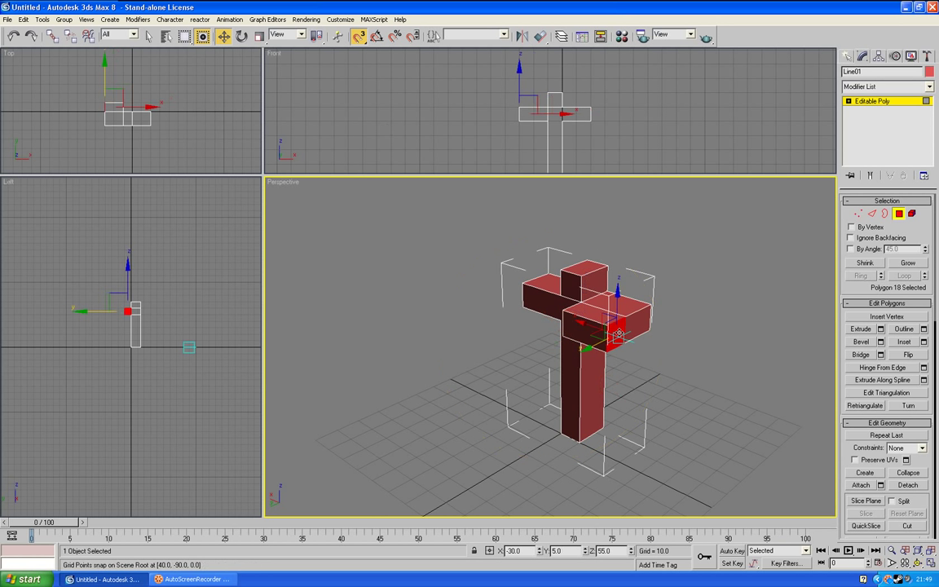
click(881, 329)
click(475, 316)
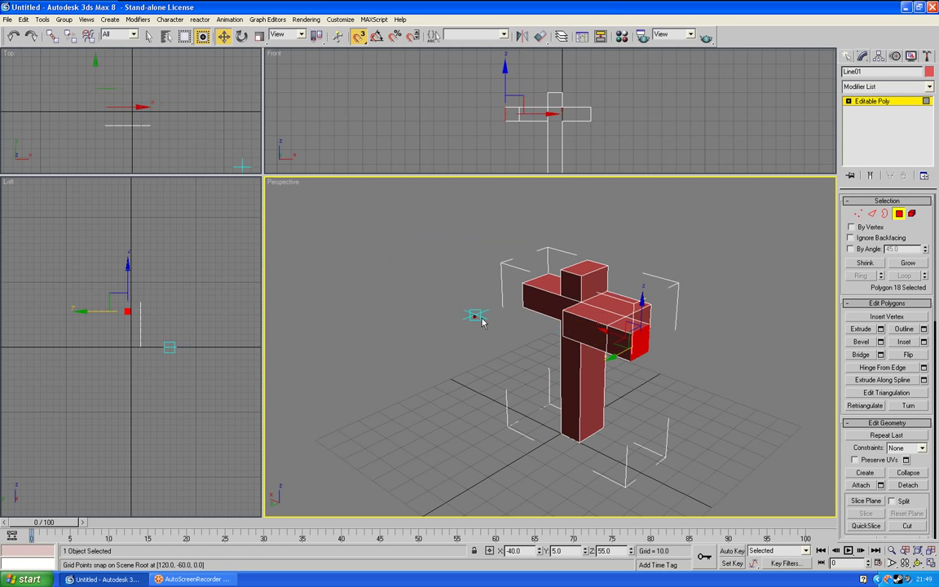
Step: Deselect the end face, leave polygon editing and examine the extruded solid from several angles in the Perspective view
middle_drag(599, 338, 551, 347)
key(ctrl+r)
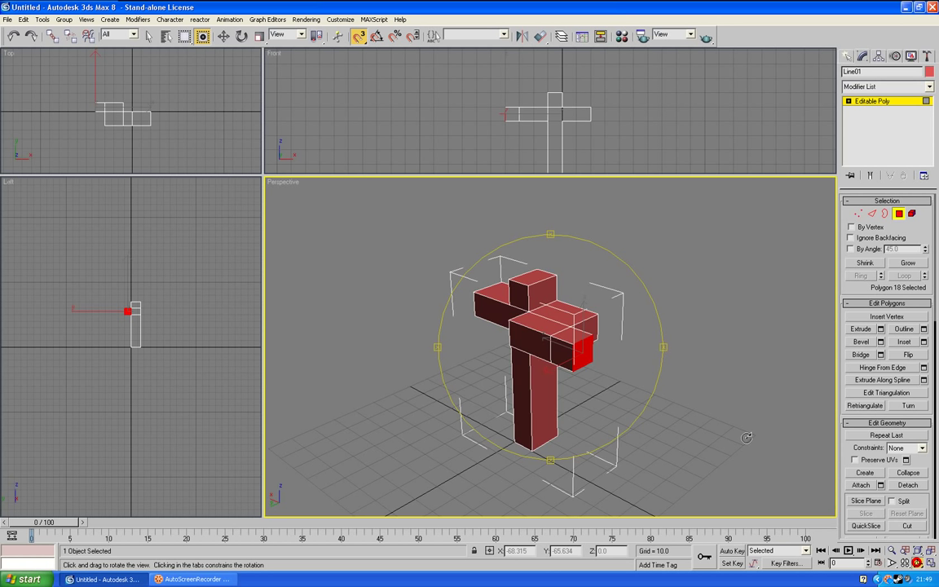
mouse_move(583, 377)
mouse_down()
mouse_move(500, 346)
mouse_move(591, 352)
mouse_move(480, 342)
mouse_move(510, 340)
mouse_move(493, 321)
mouse_move(486, 328)
mouse_move(501, 322)
mouse_up()
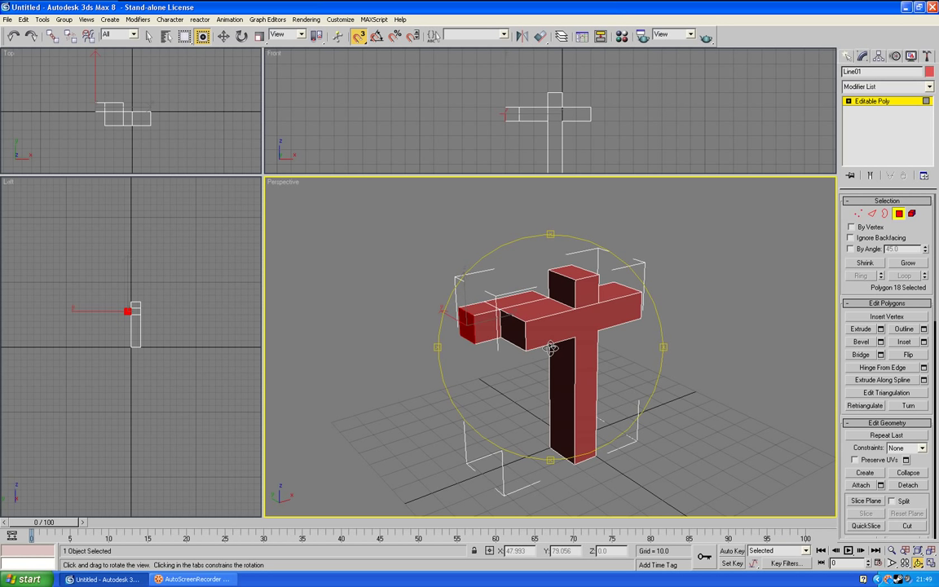
drag(551, 348, 446, 174)
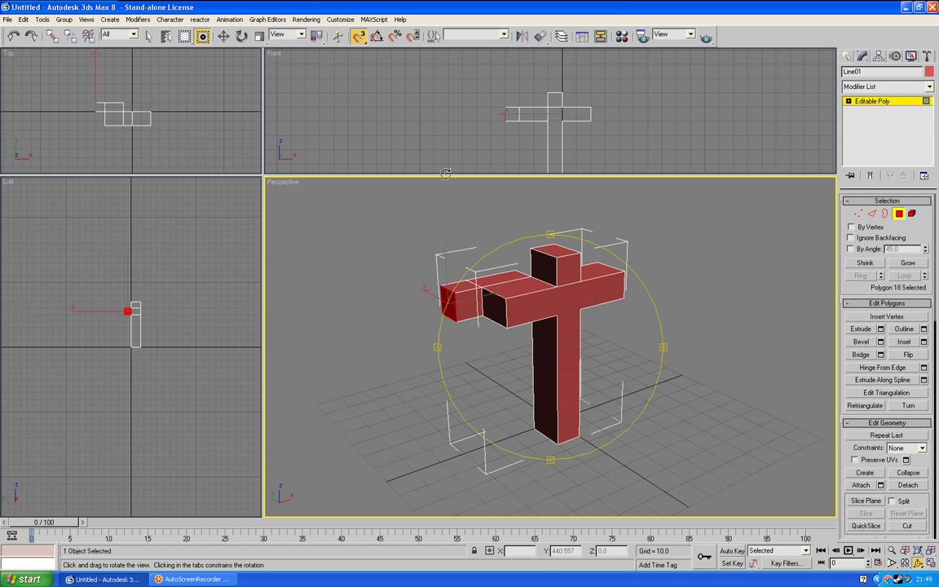
key(w)
click(330, 235)
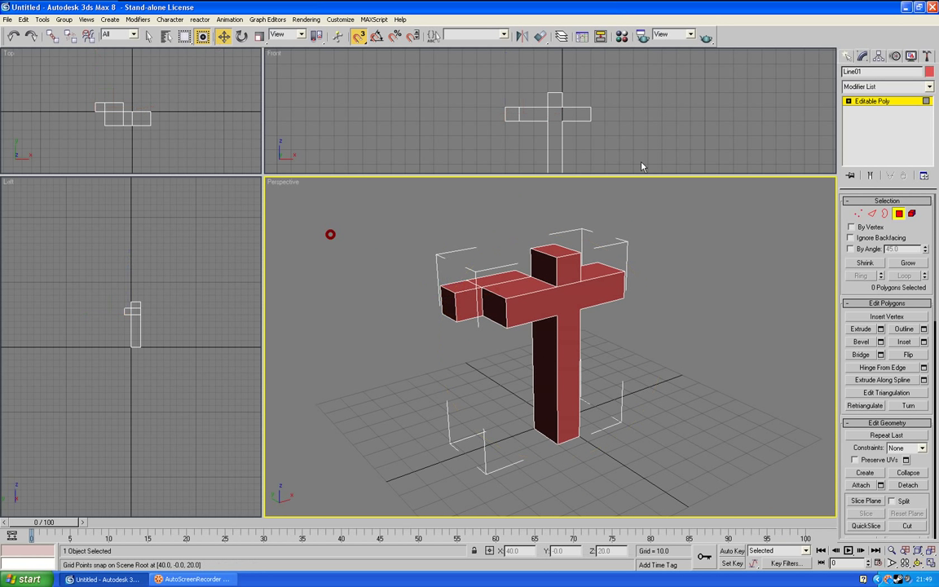
click(848, 55)
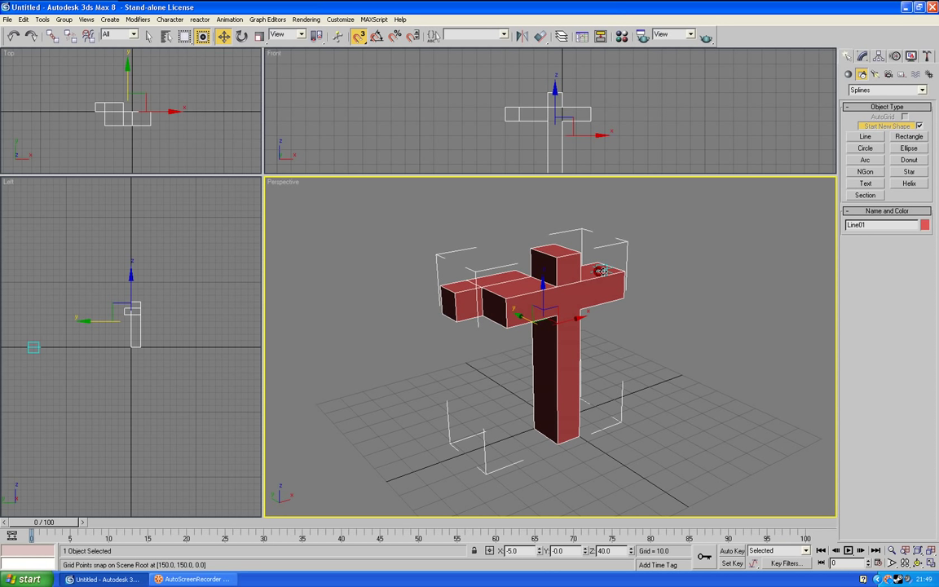
alt+middle_drag(602, 271, 611, 330)
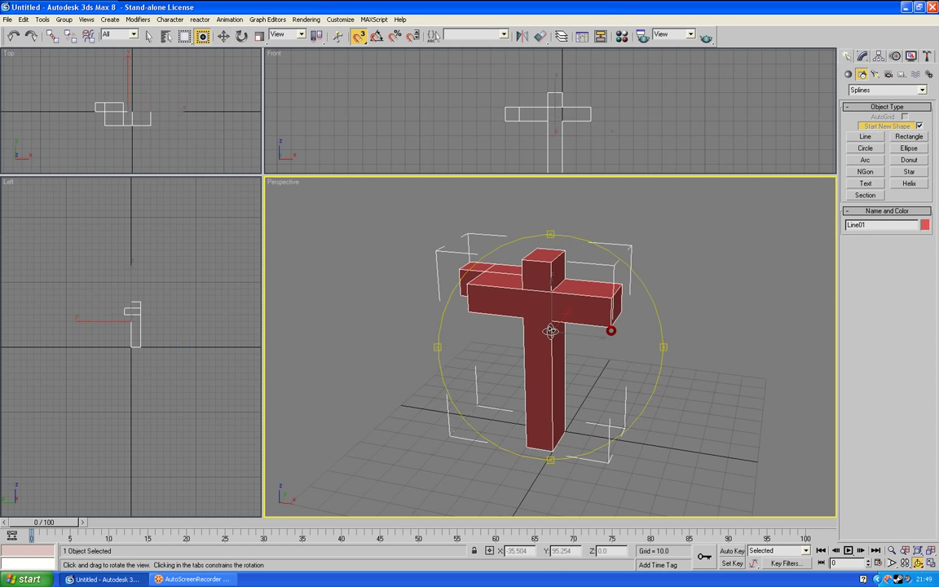
drag(611, 330, 598, 345)
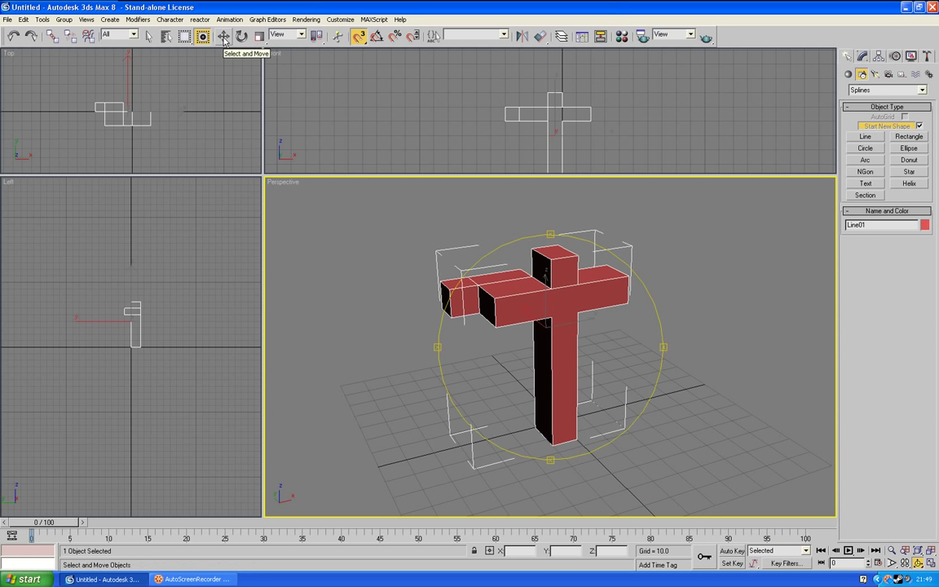